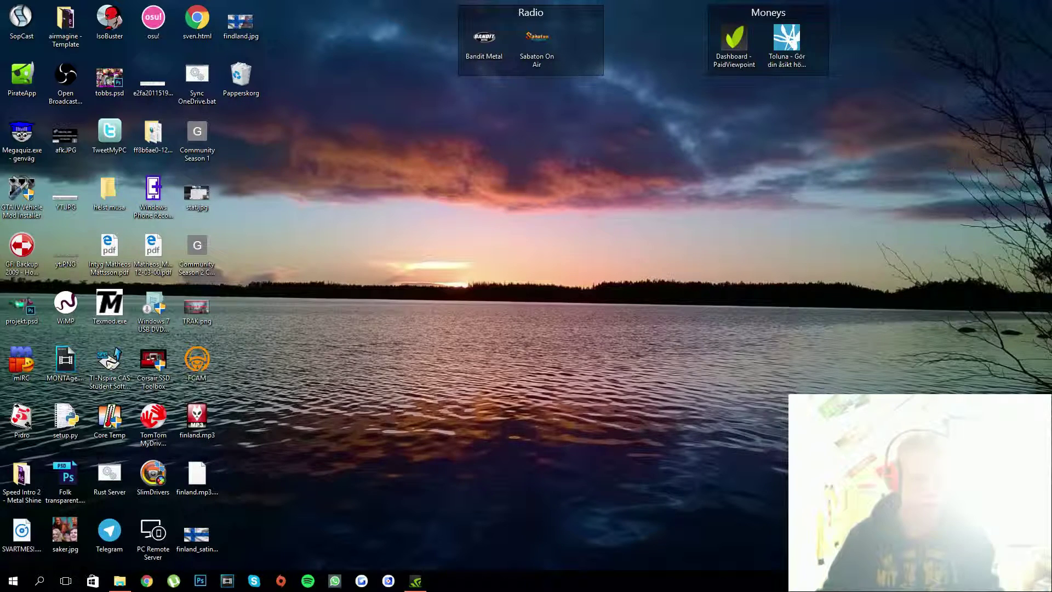
- Open the Windows Start menu from the taskbar to reach the most-used apps
left_click(13, 581)
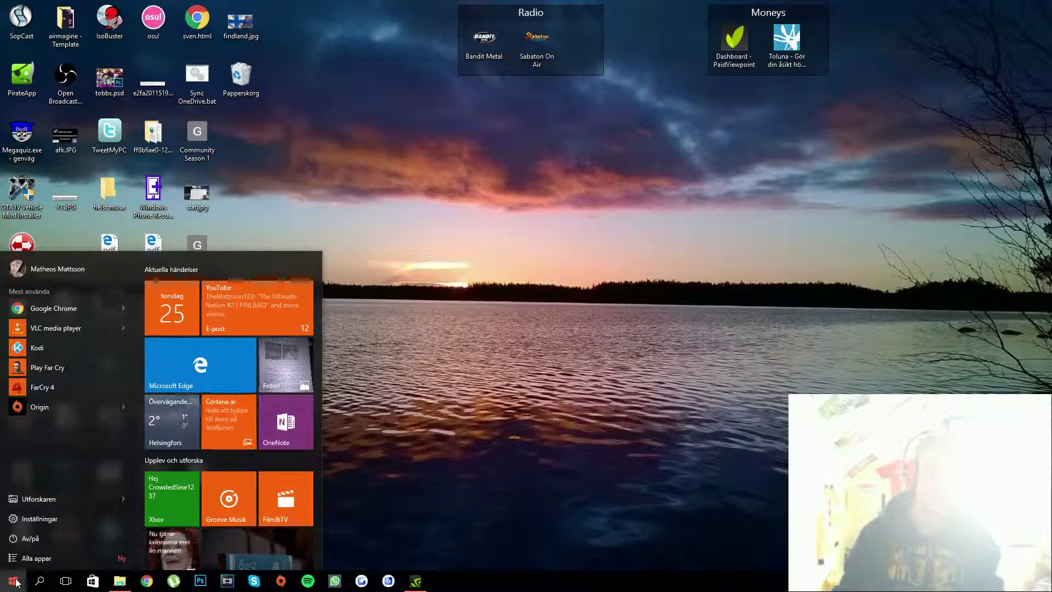
- Run ipconfig /all in Command Prompt and view the maximized output from the top
type("cmd")
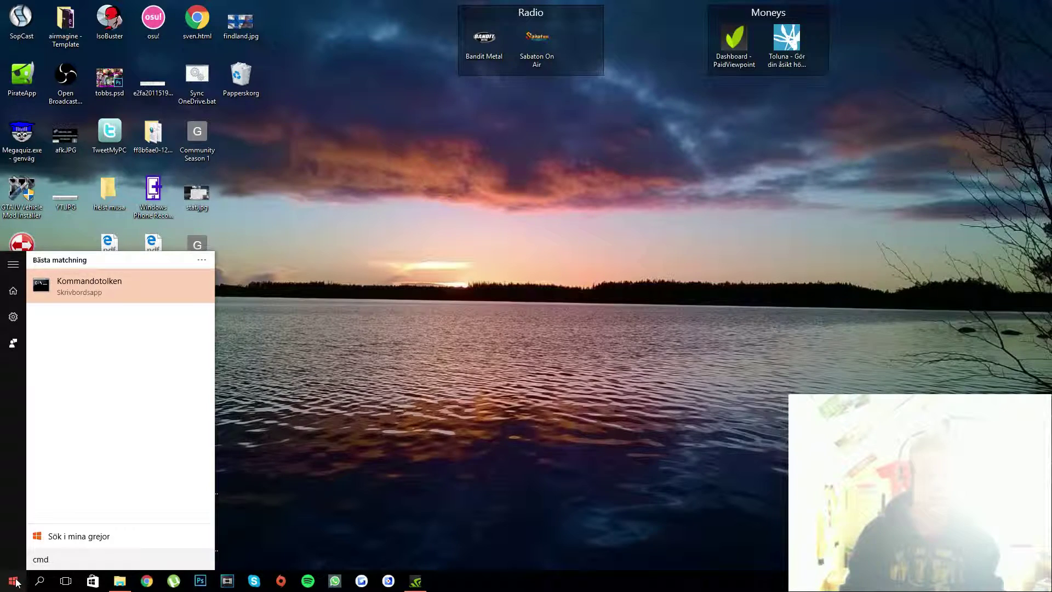
key("Return")
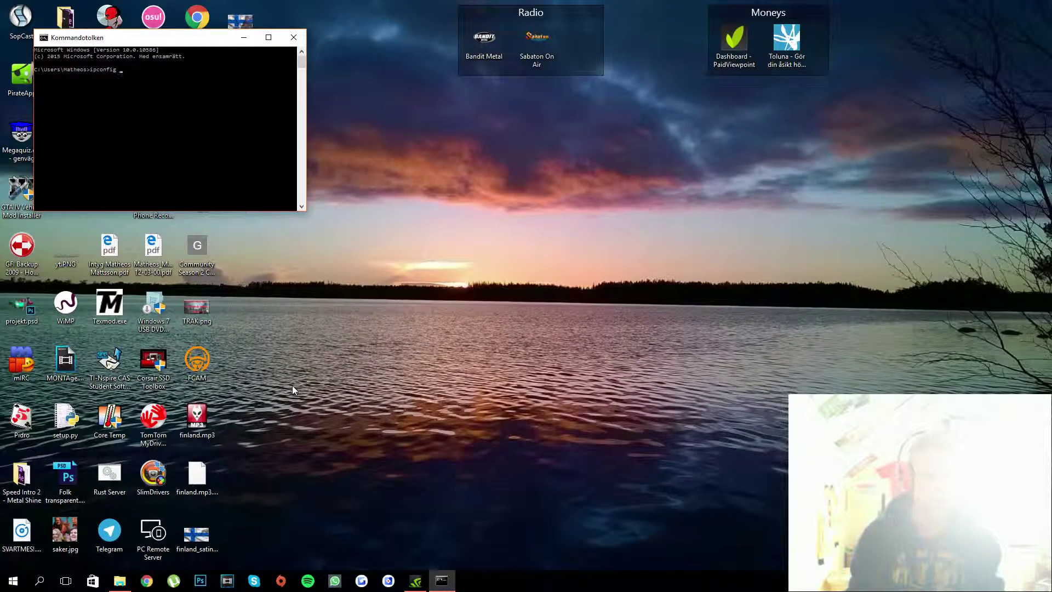
type("ipconfig")
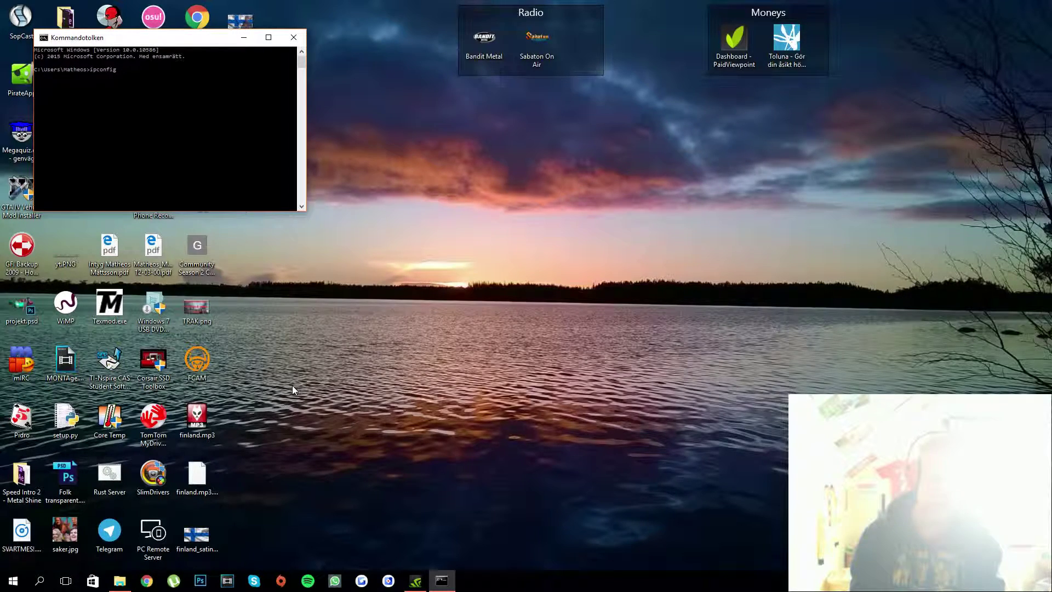
type(" /all")
key("Return")
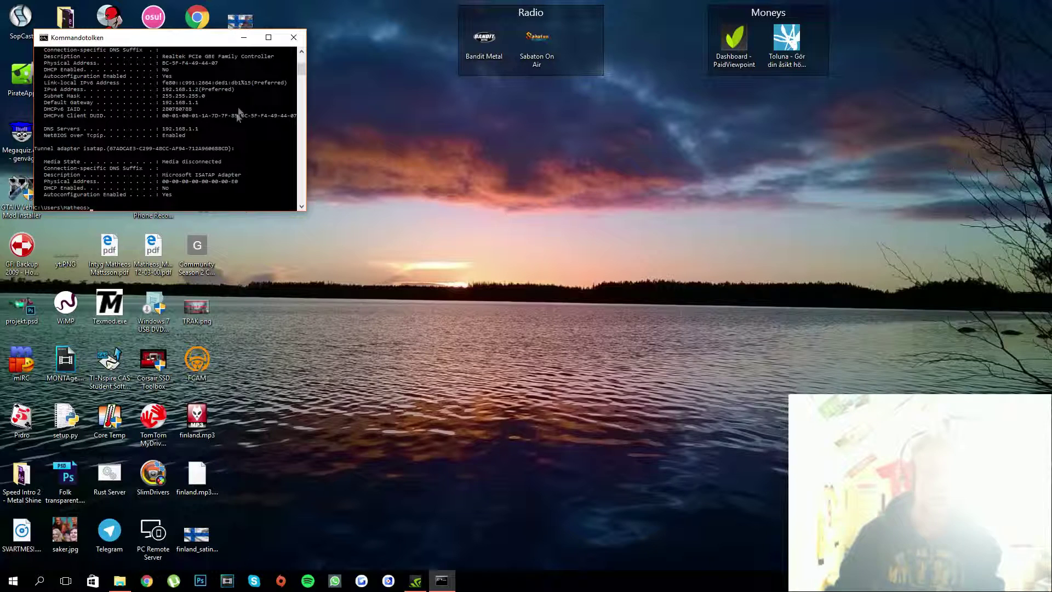
left_click(268, 37)
scroll(214, 113, "up", 5)
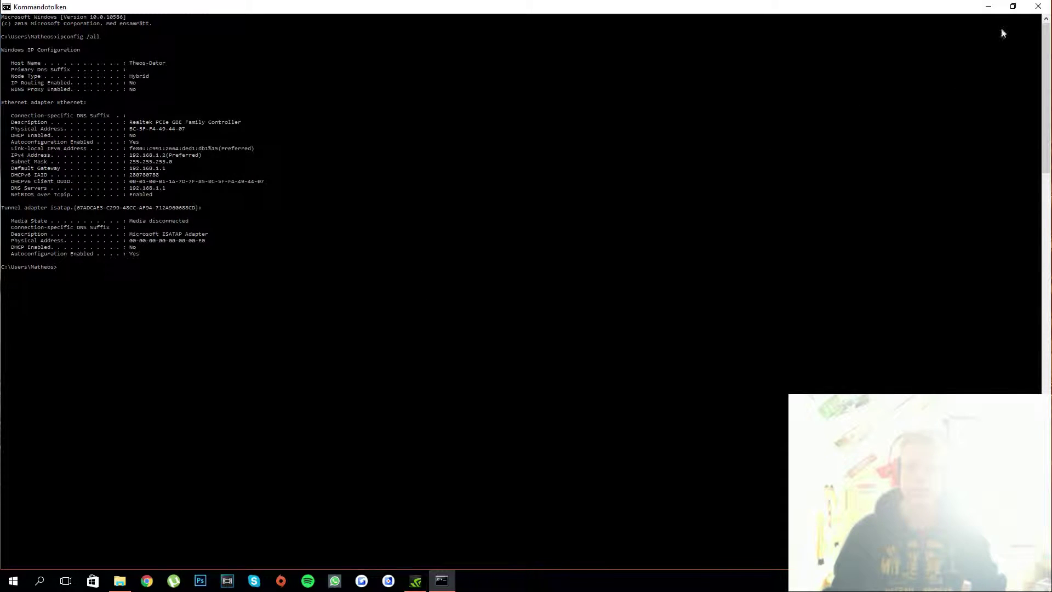
- Close Command Prompt and log in to the router admin page at 192.168.1.1 in Chrome
left_click(1041, 6)
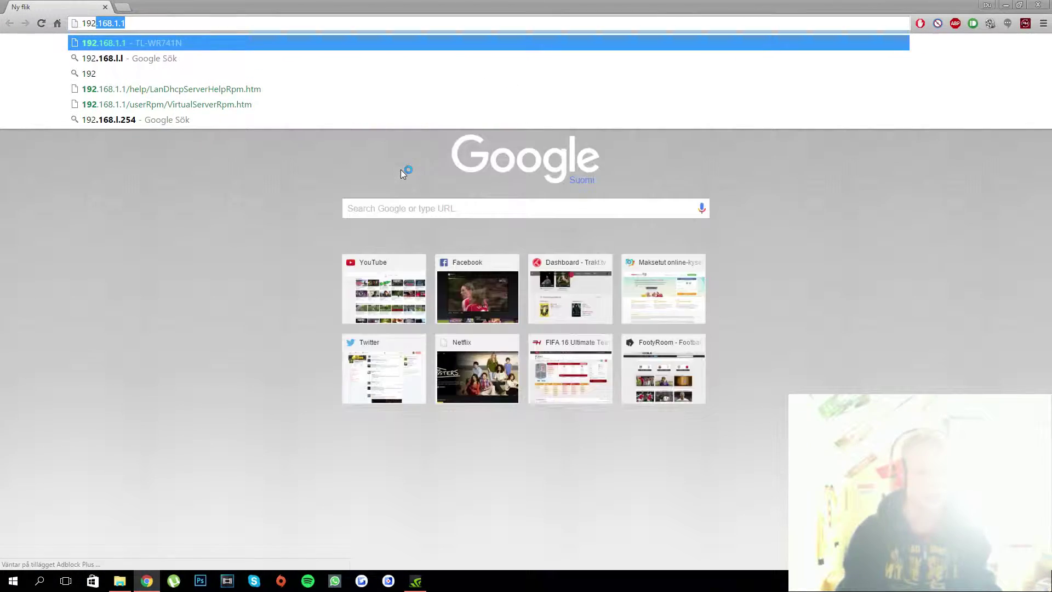
type(".168.1.1")
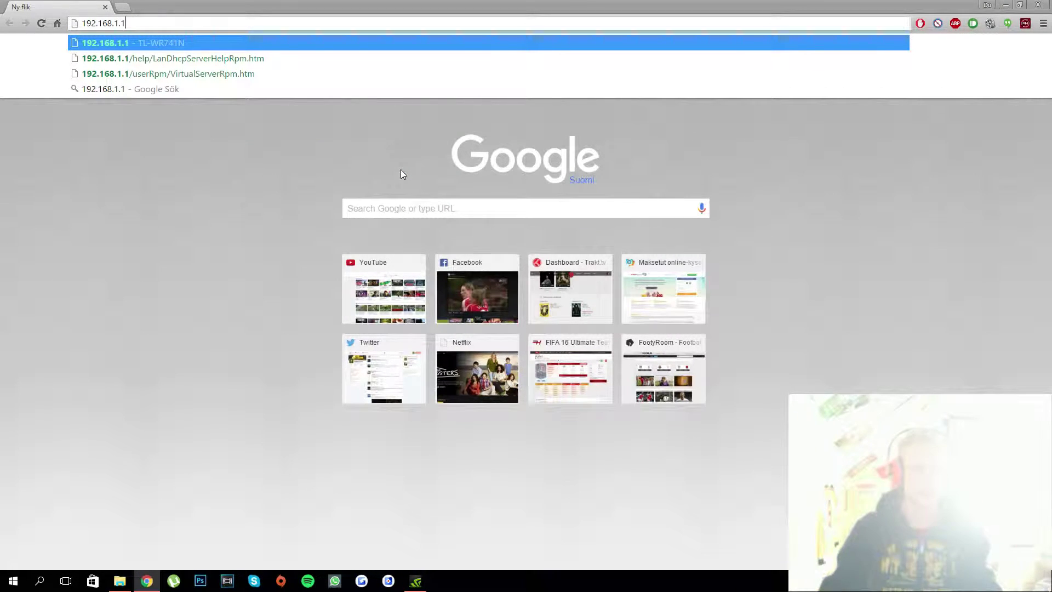
key("Return")
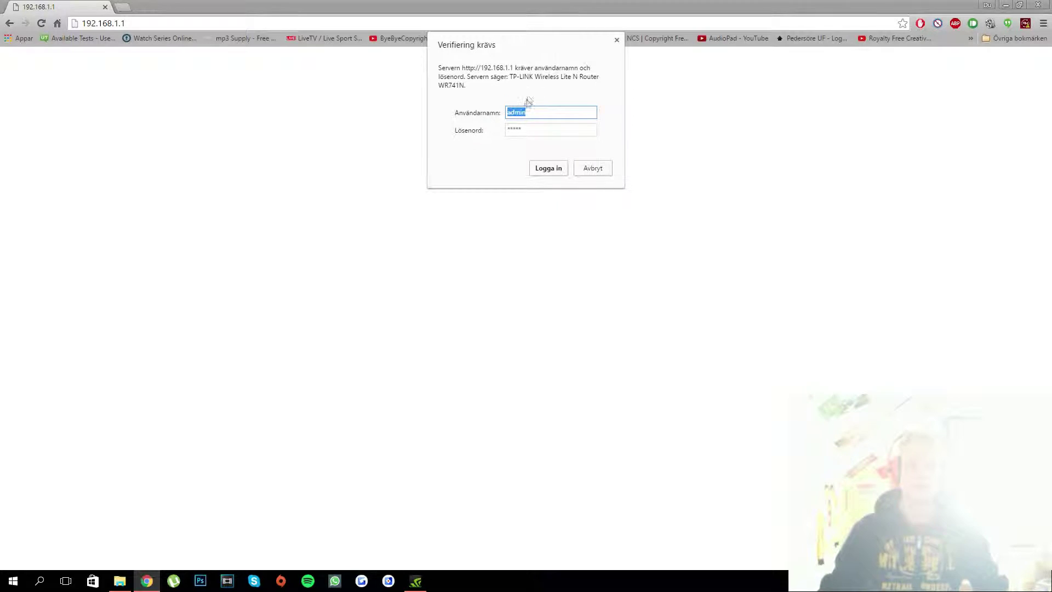
left_click(520, 131)
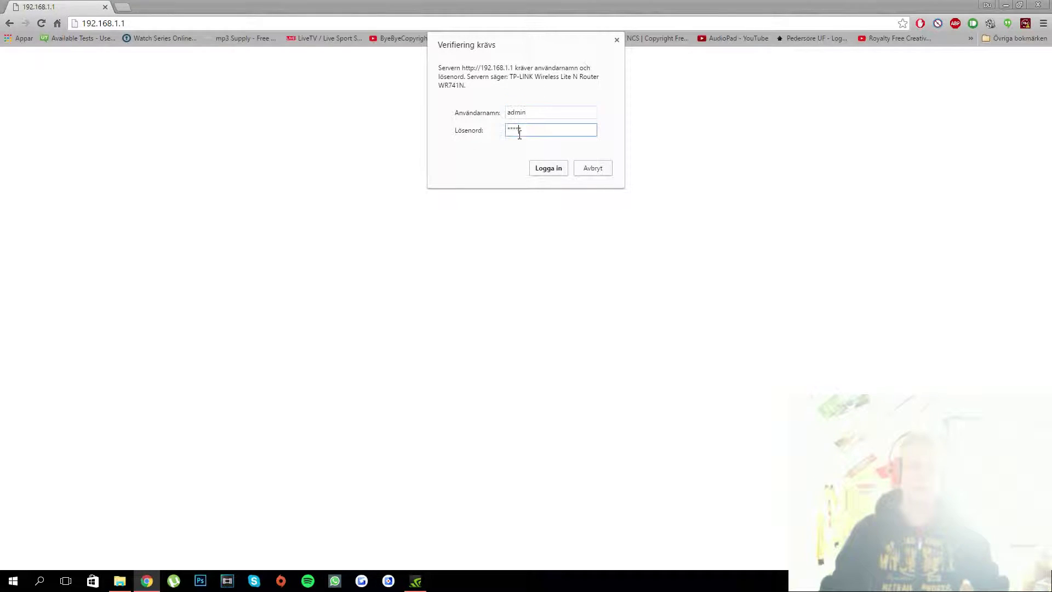
left_click(537, 171)
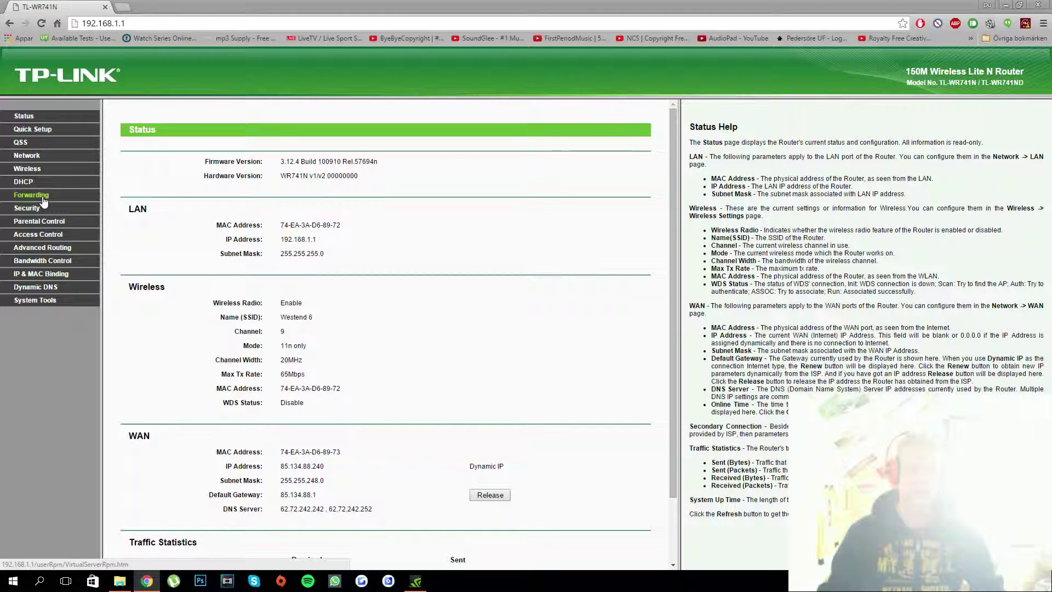
- Open Forwarding > Virtual Servers and highlight the listed forwarding entries
left_click(44, 201)
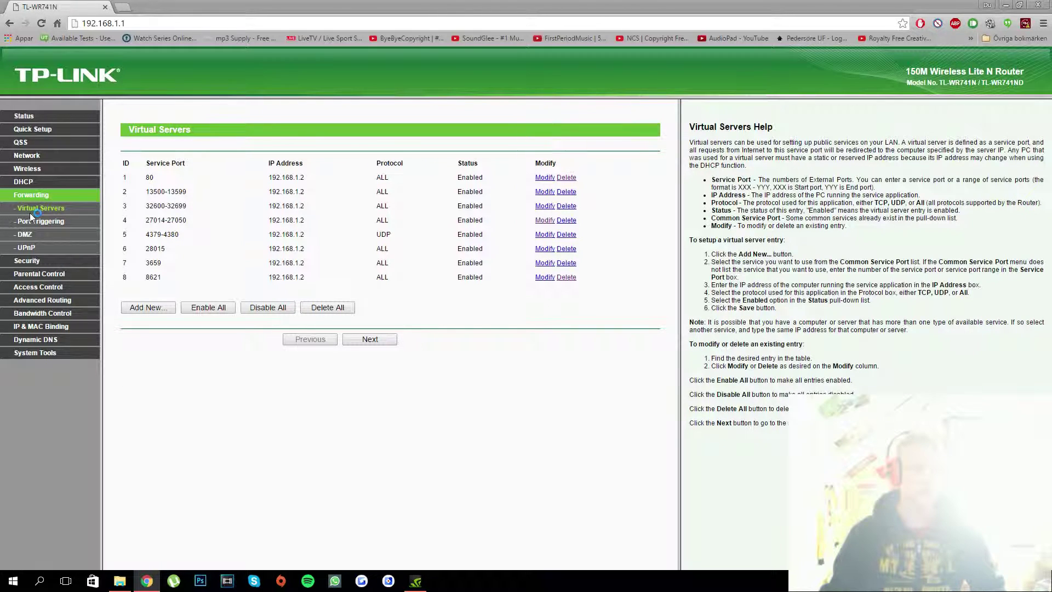
left_click(48, 213)
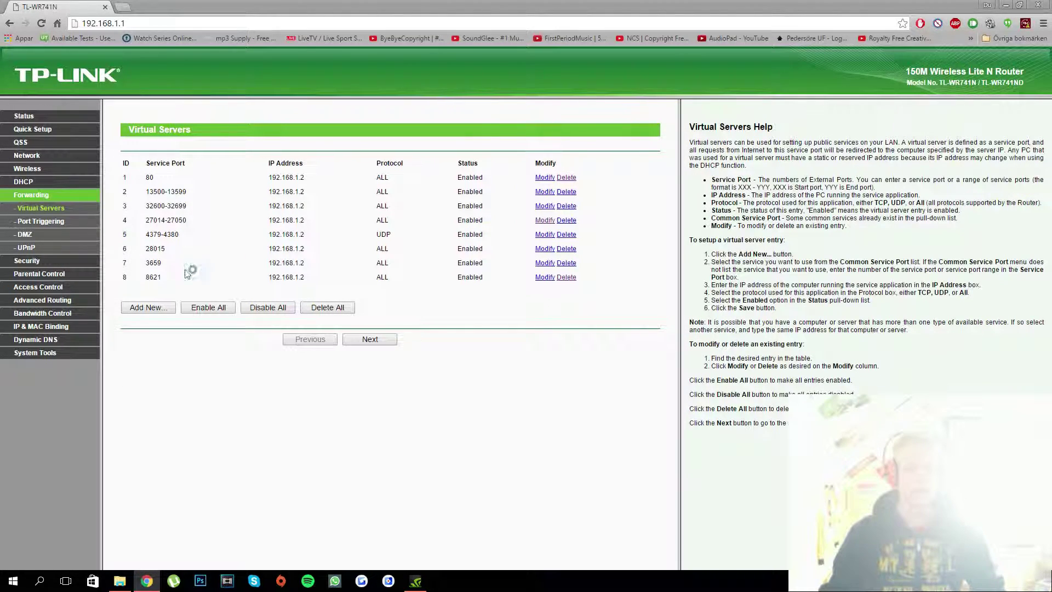
left_click_drag(267, 176, 246, 319)
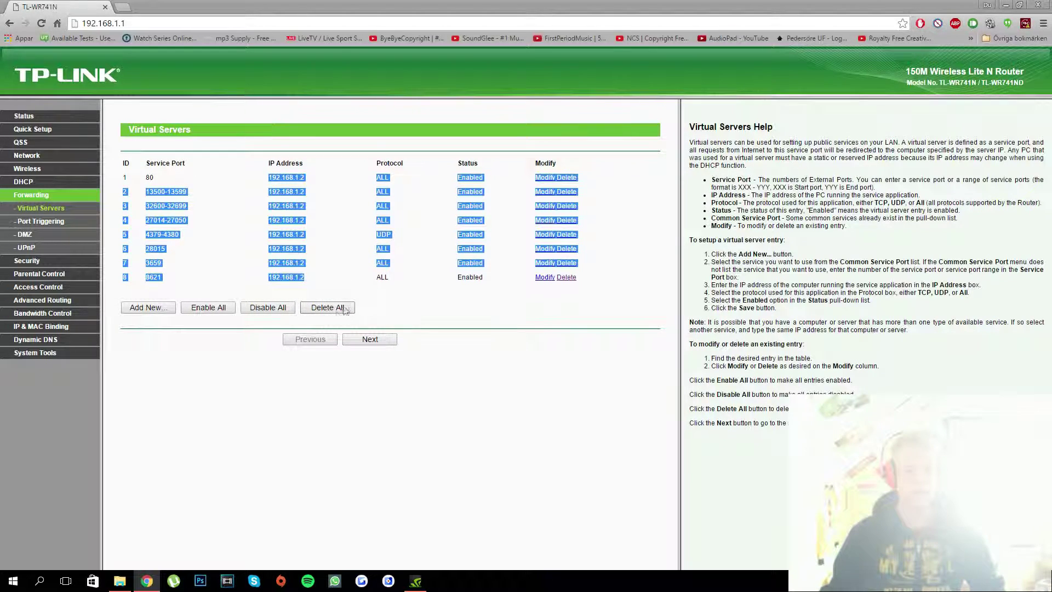
left_click(192, 340)
- Page to entry 9 at 192.168.1.2, return, and highlight the service ports of entries 2–7
left_click(351, 342)
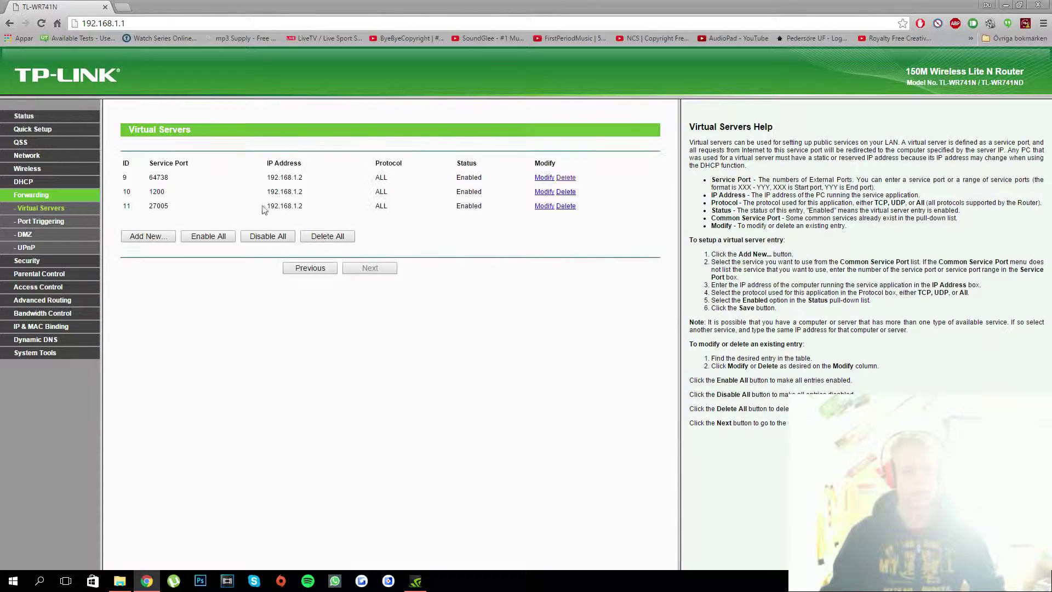
left_click_drag(267, 178, 304, 180)
left_click(310, 268)
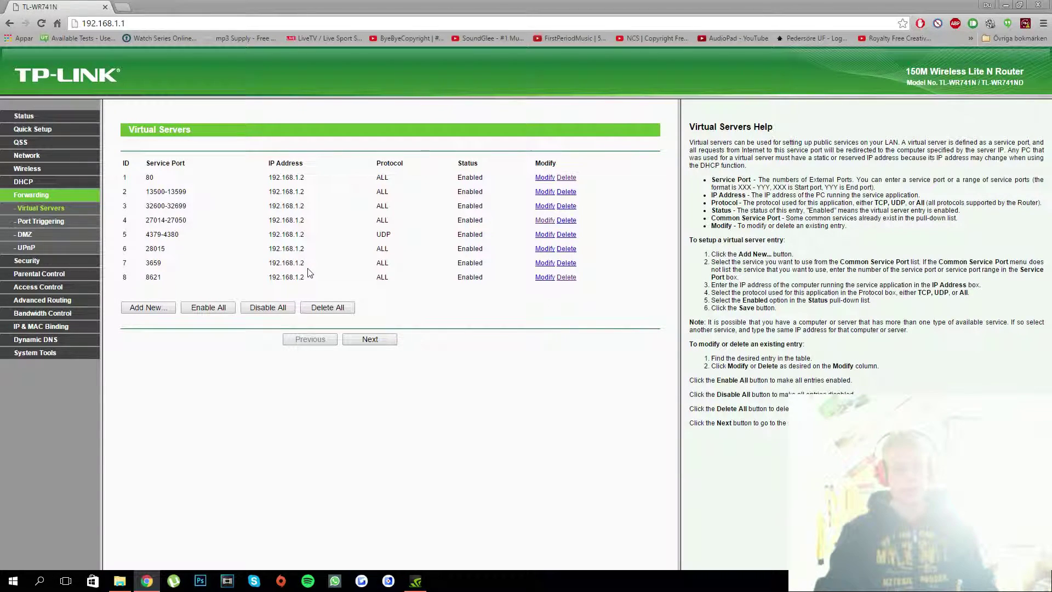
left_click_drag(145, 192, 219, 269)
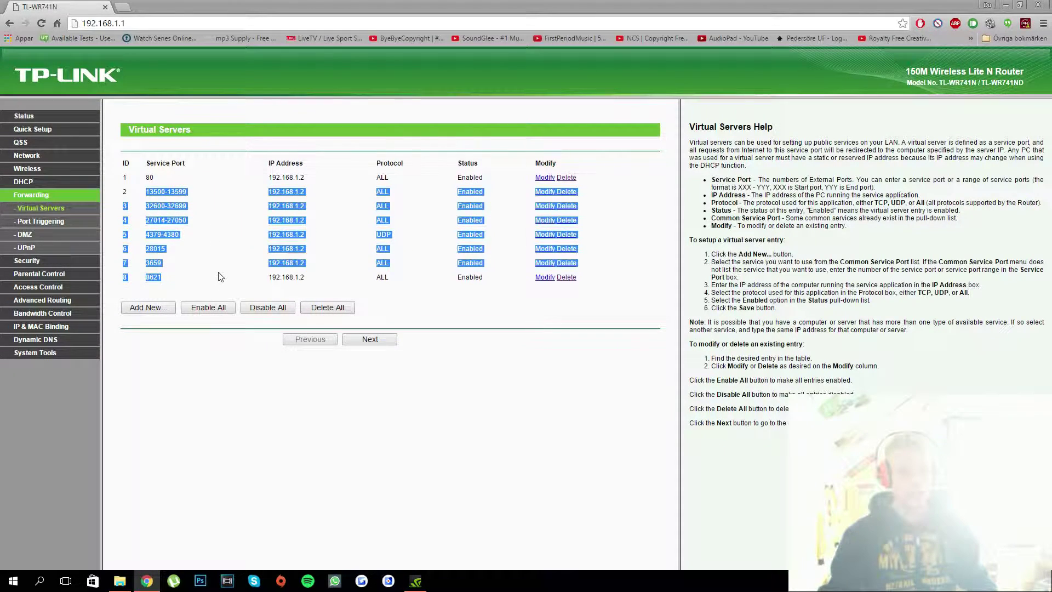
left_click(221, 270)
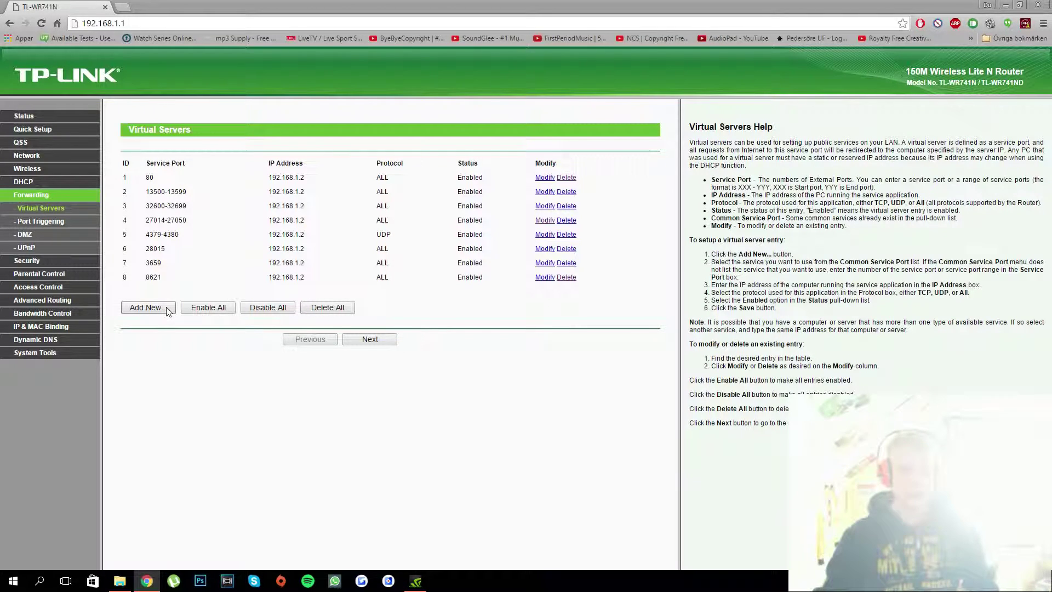
- Load portforward.com in a new browser tab
left_click(132, 5)
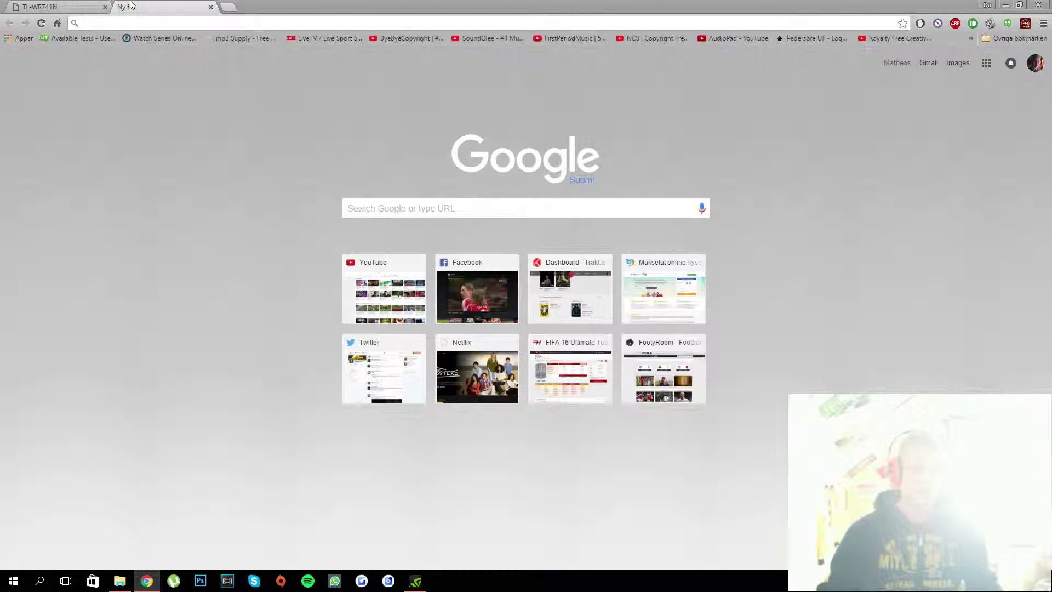
type("por")
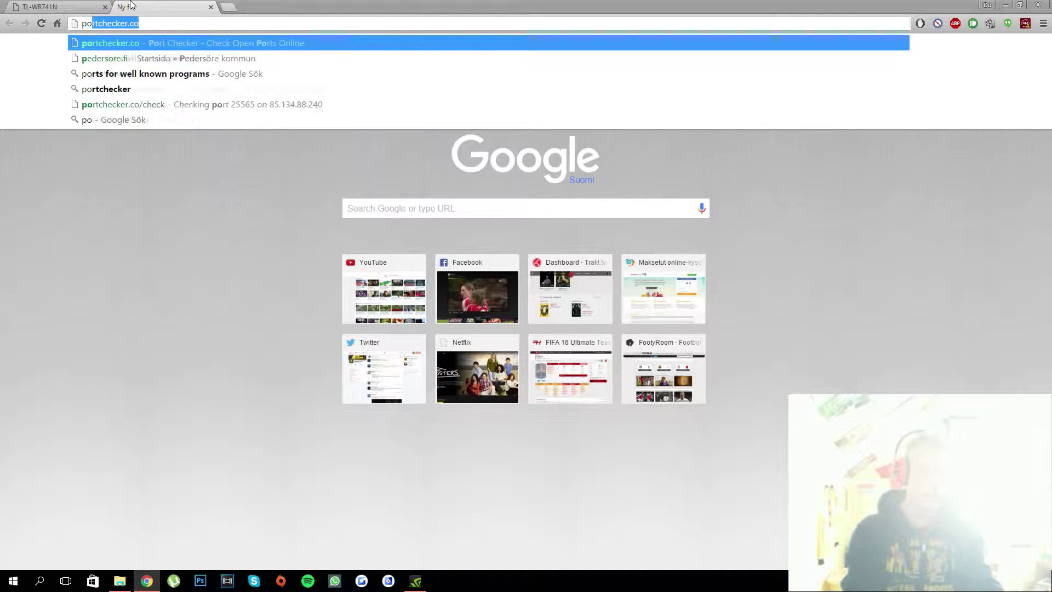
type("tfo")
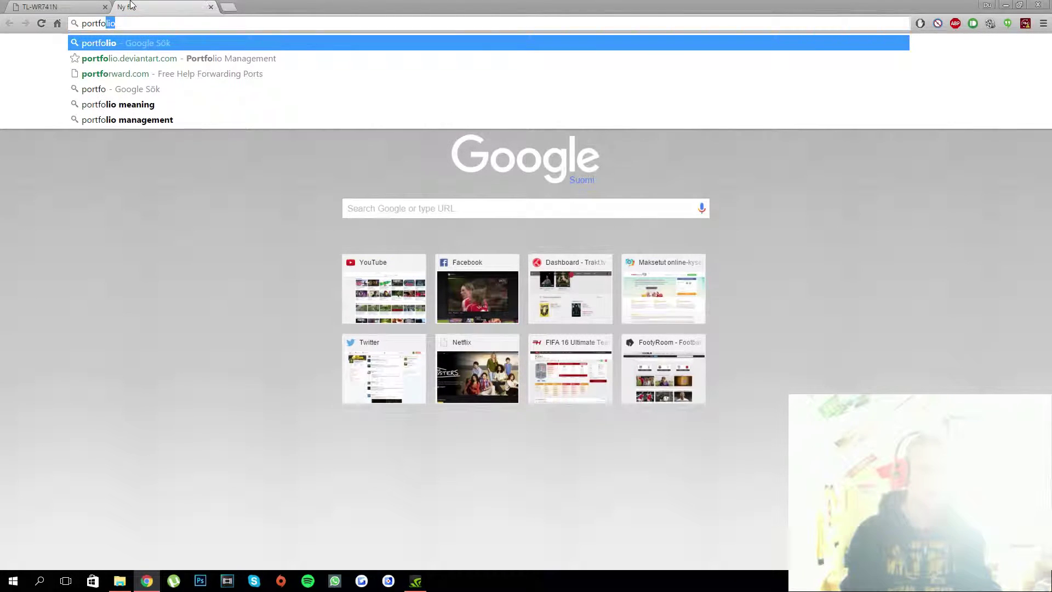
type("rw")
key("Down")
key("Down")
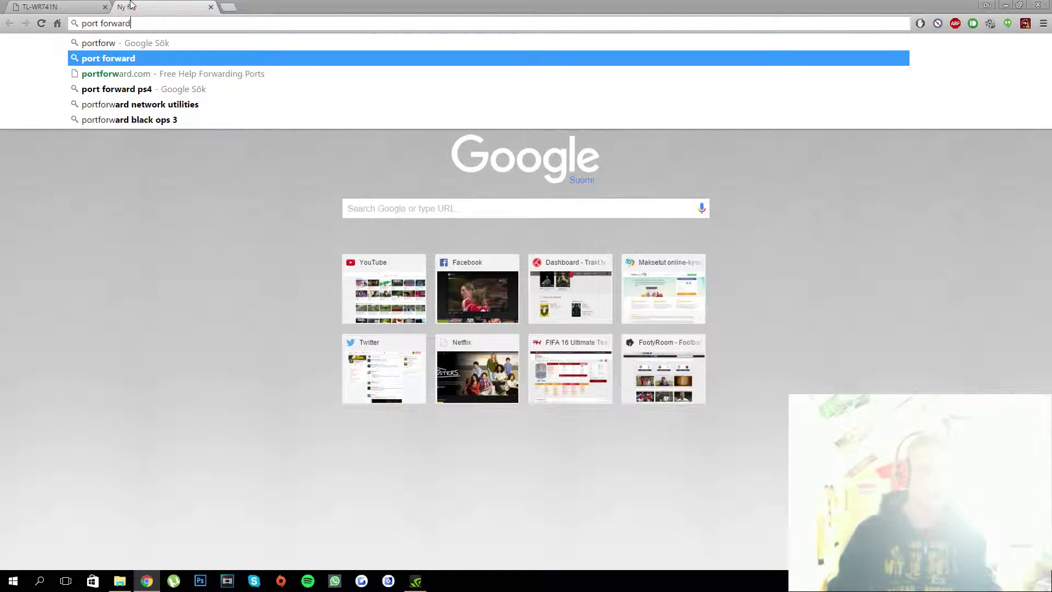
key("Return")
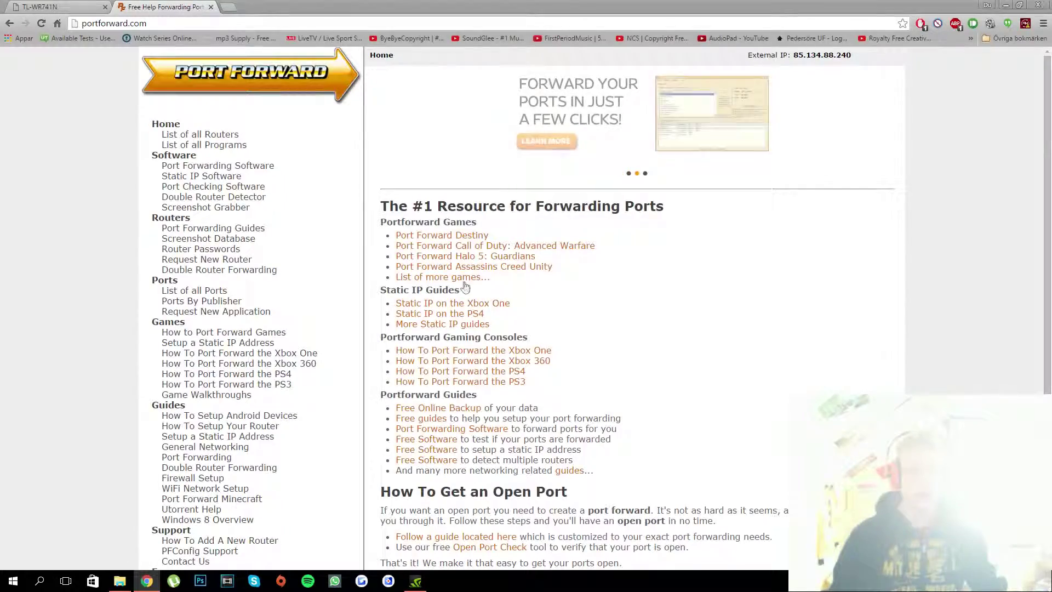
- Browse the portforward.com games list, then return to the router's Virtual Servers tab
left_click(444, 276)
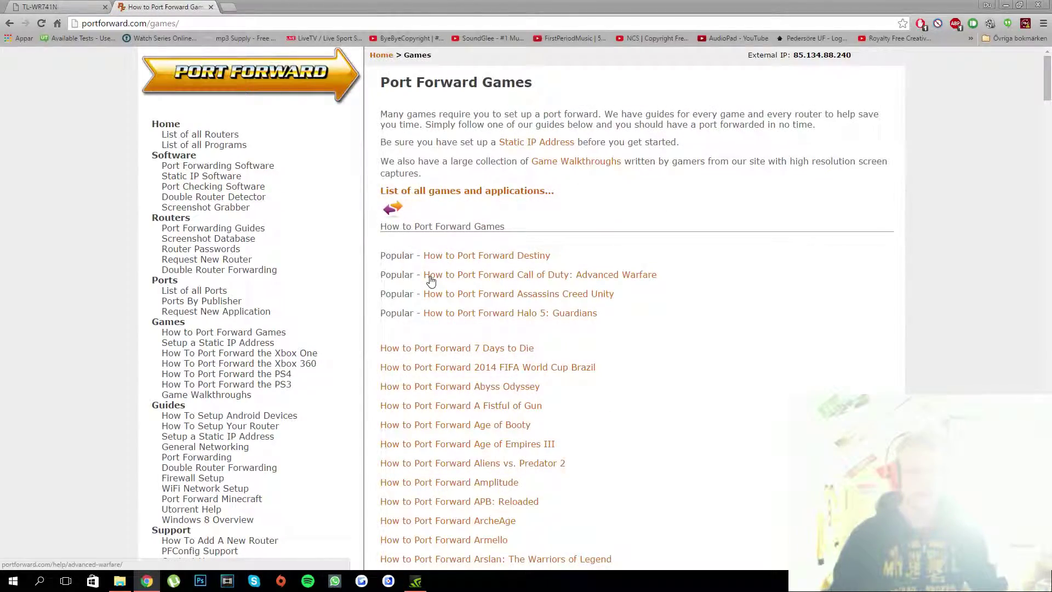
scroll(438, 280, "down", 5)
left_click_drag(1047, 105, 1051, 565)
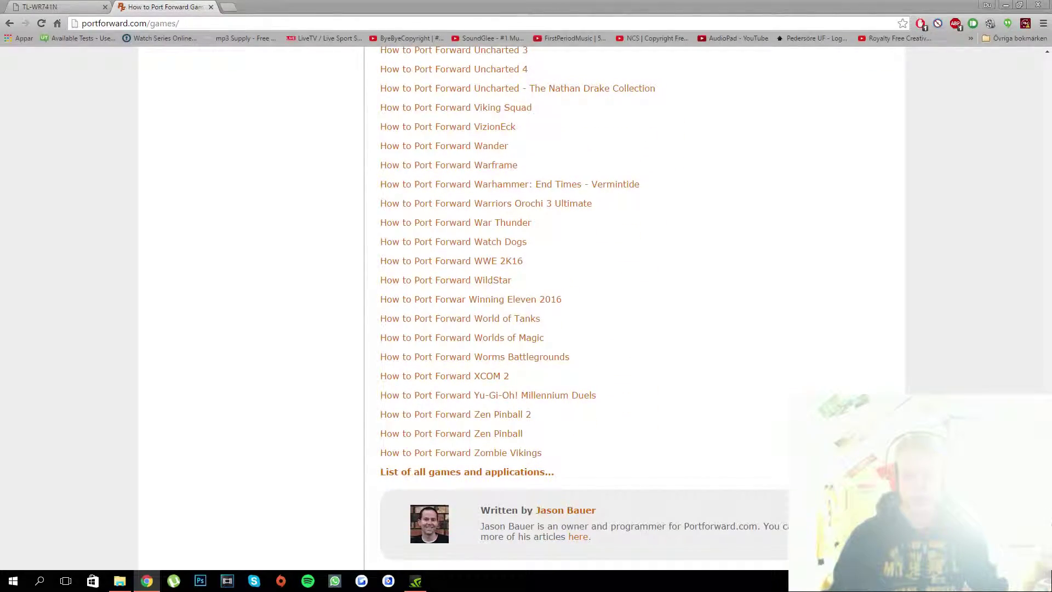
key("Home")
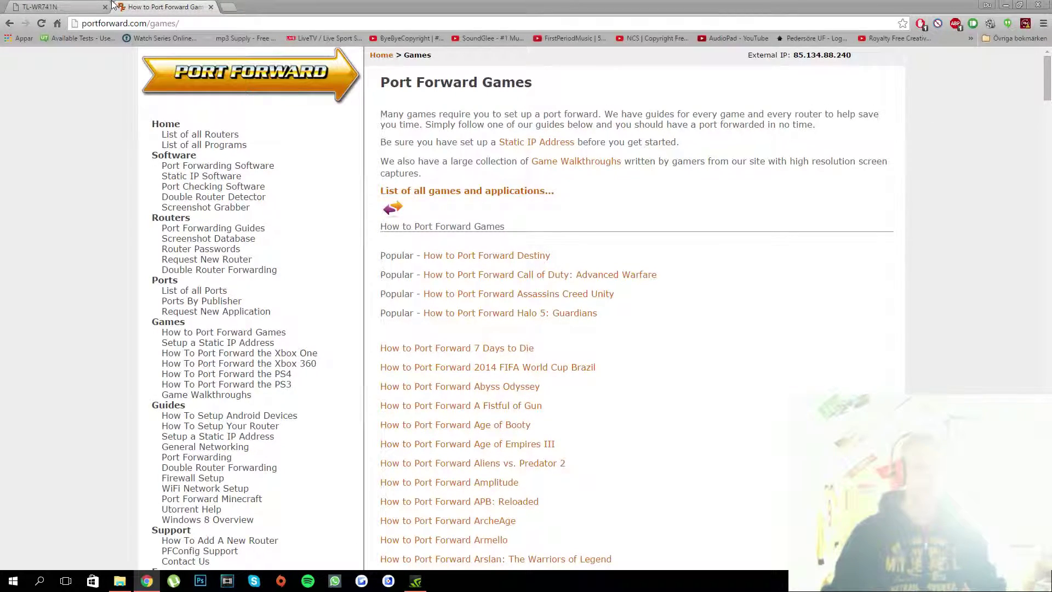
left_click(66, 6)
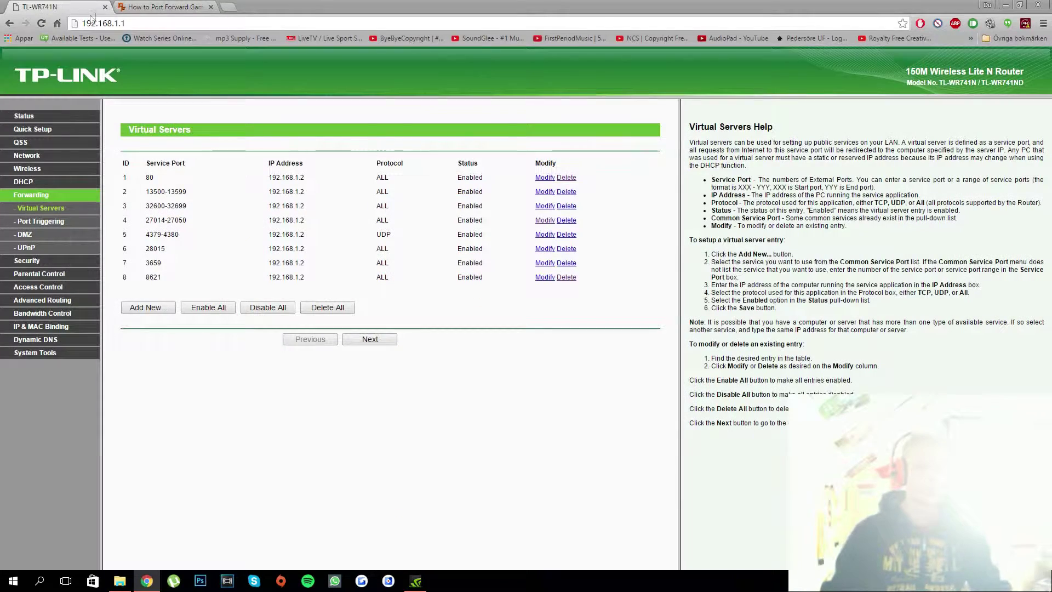
- Add a new virtual server entry with service port 25565
left_click(157, 310)
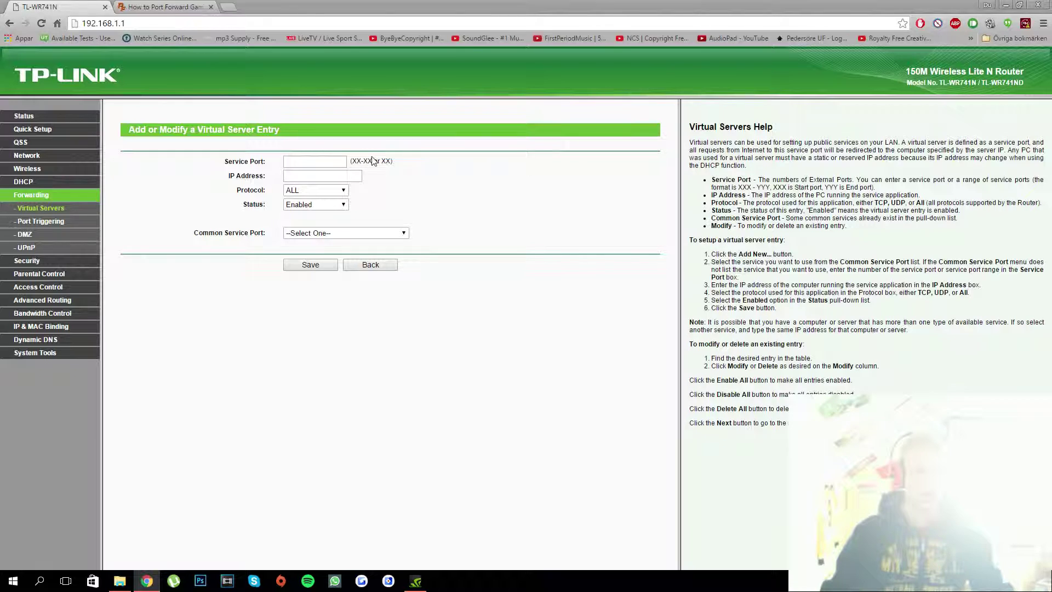
left_click(309, 163)
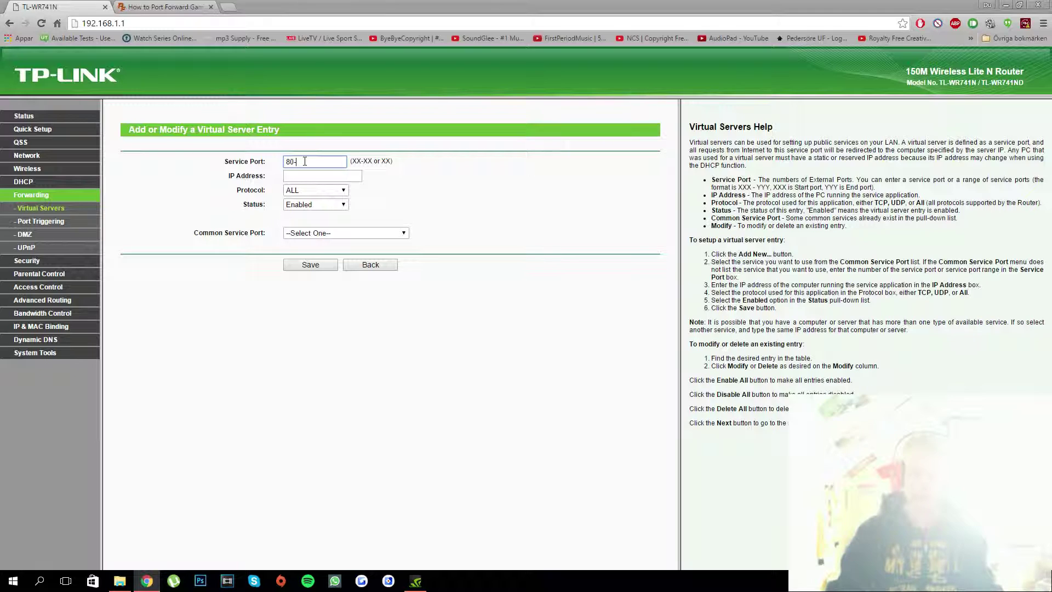
left_click_drag(323, 162, 43, 139)
key("BackSpace")
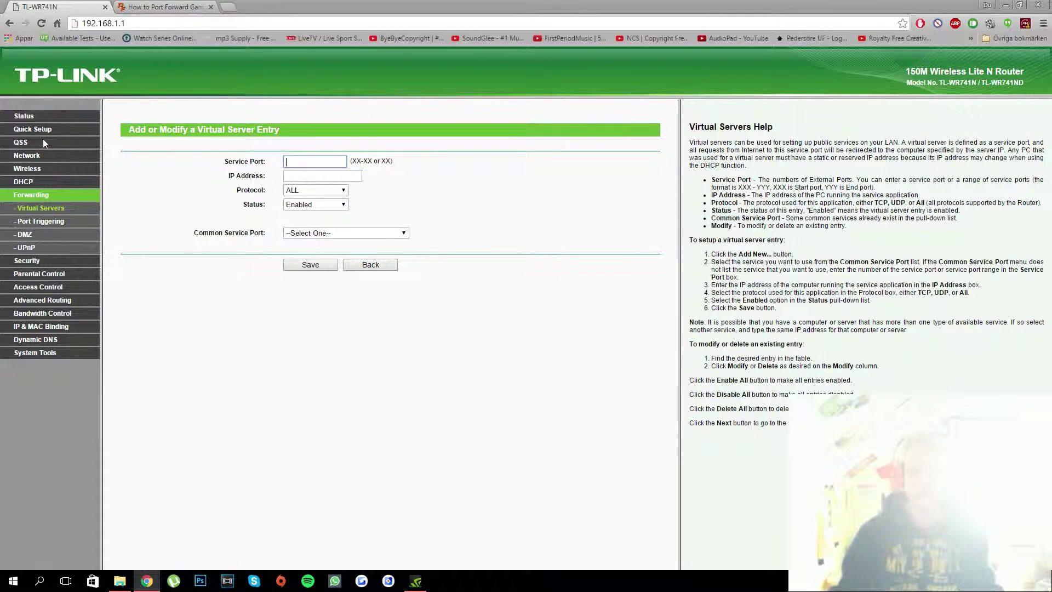
type("255")
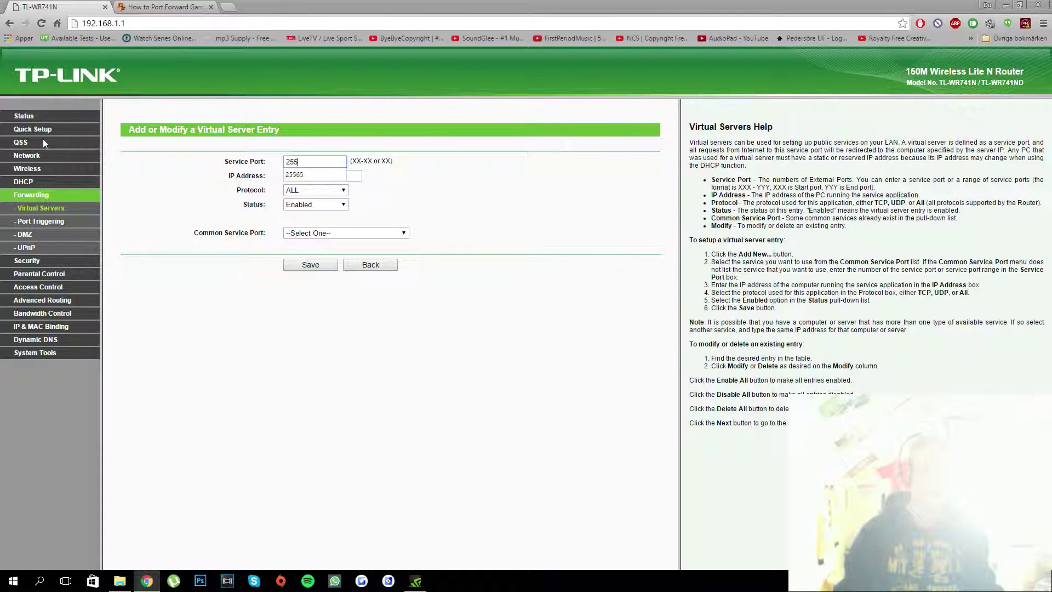
type("65")
left_click(415, 186)
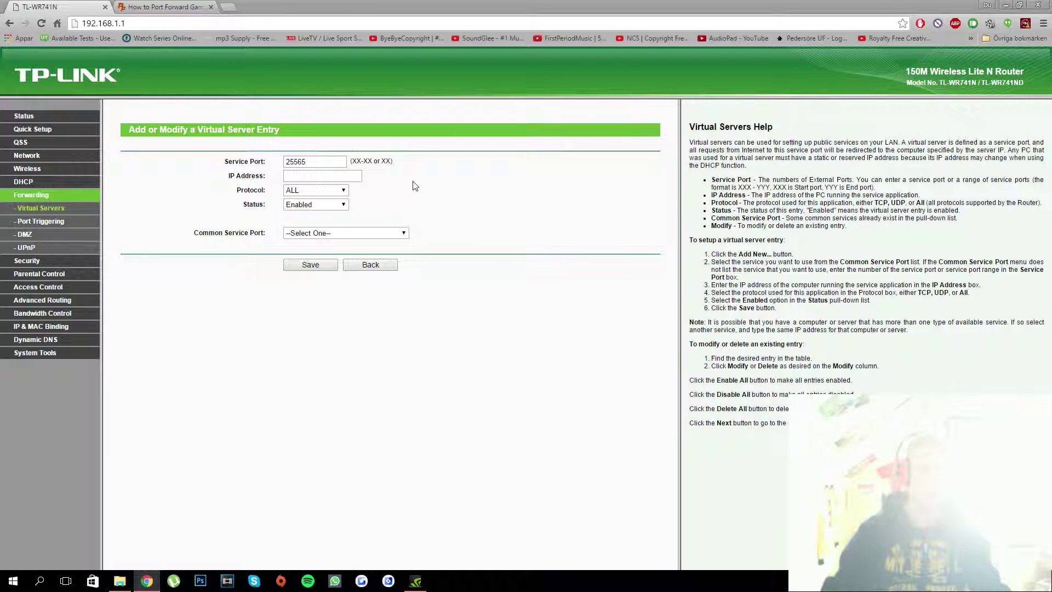
- Set the entry's IP address to 192.168.1.2
left_click(344, 176)
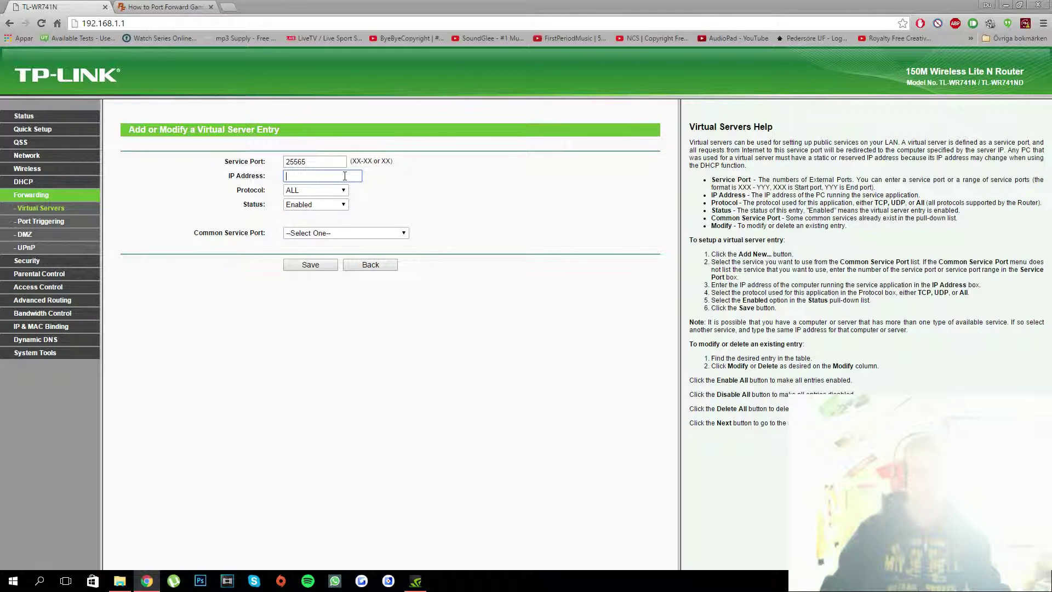
type("192.16")
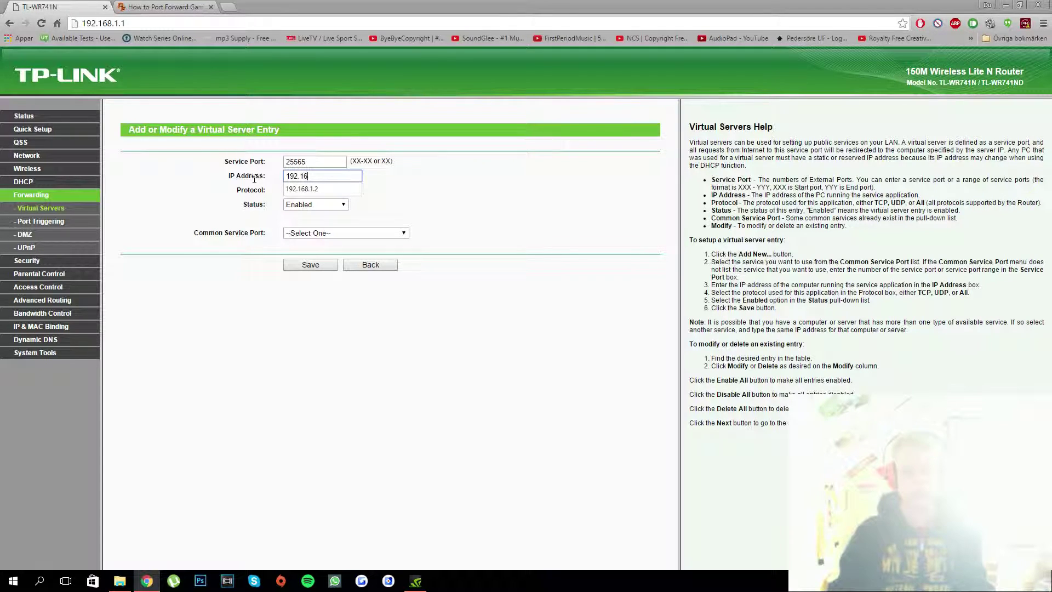
type("8.12")
key("BackSpace")
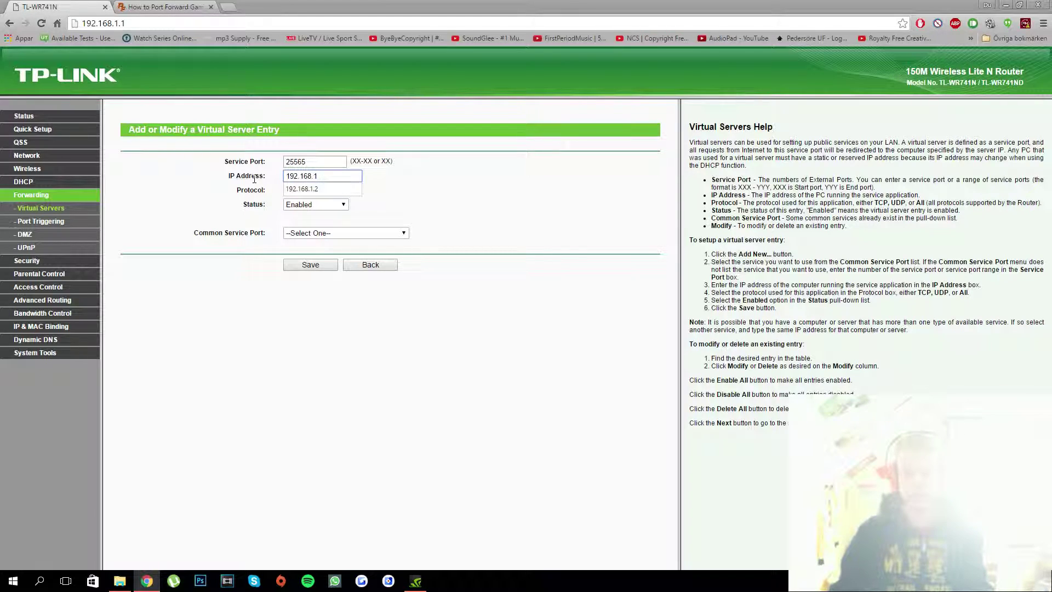
left_click(414, 184)
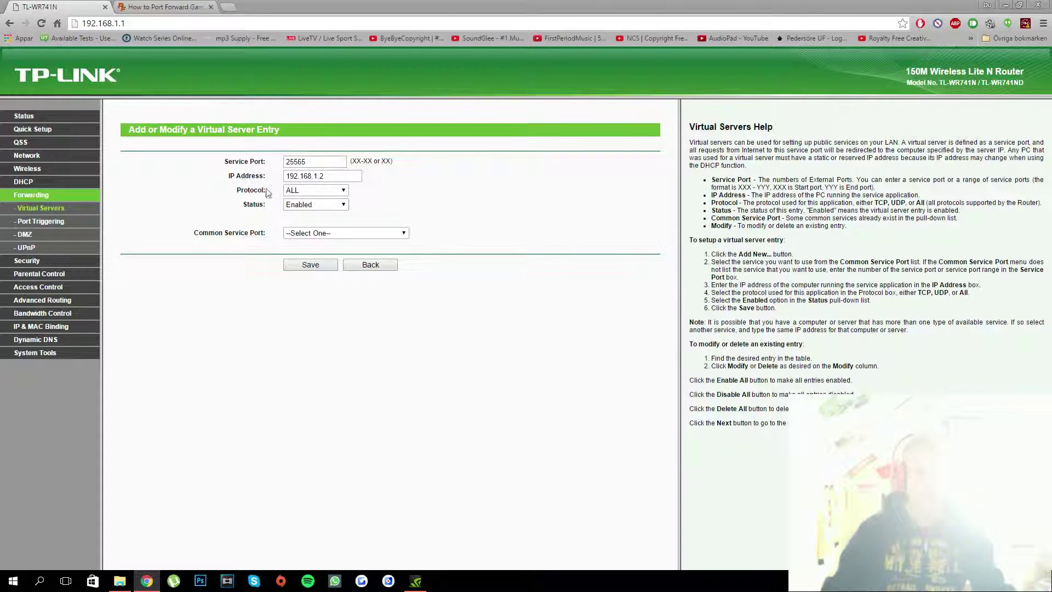
- Keep protocol ALL and status Enabled for the entry
left_click(298, 191)
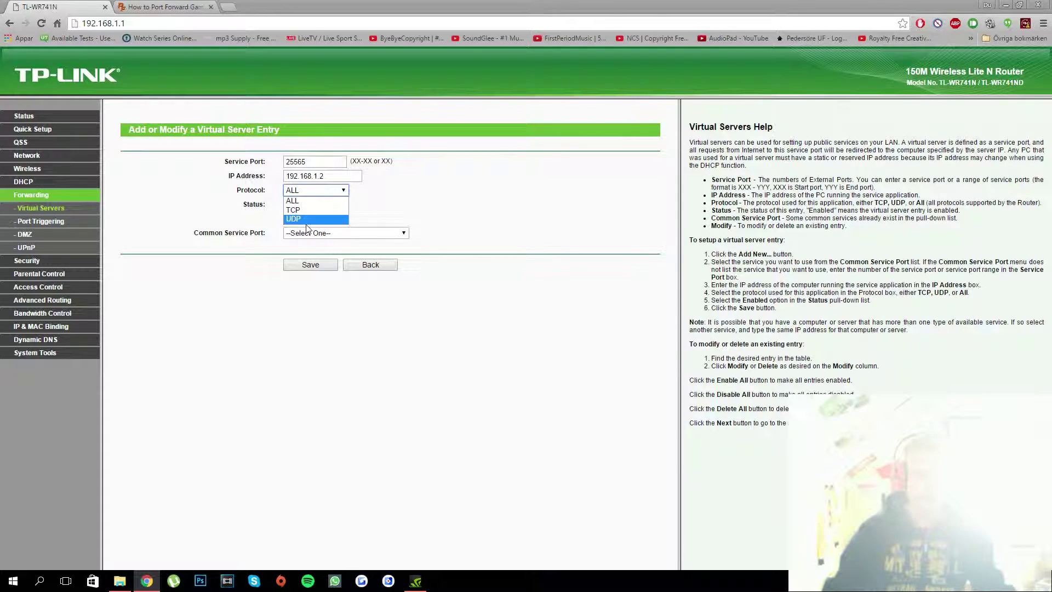
left_click(302, 218)
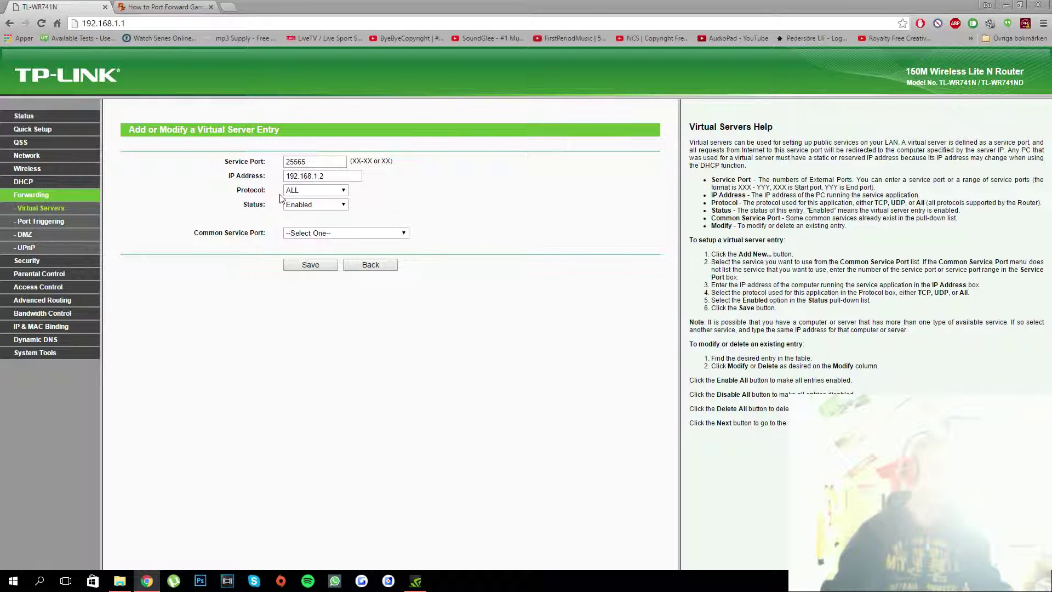
left_click(299, 191)
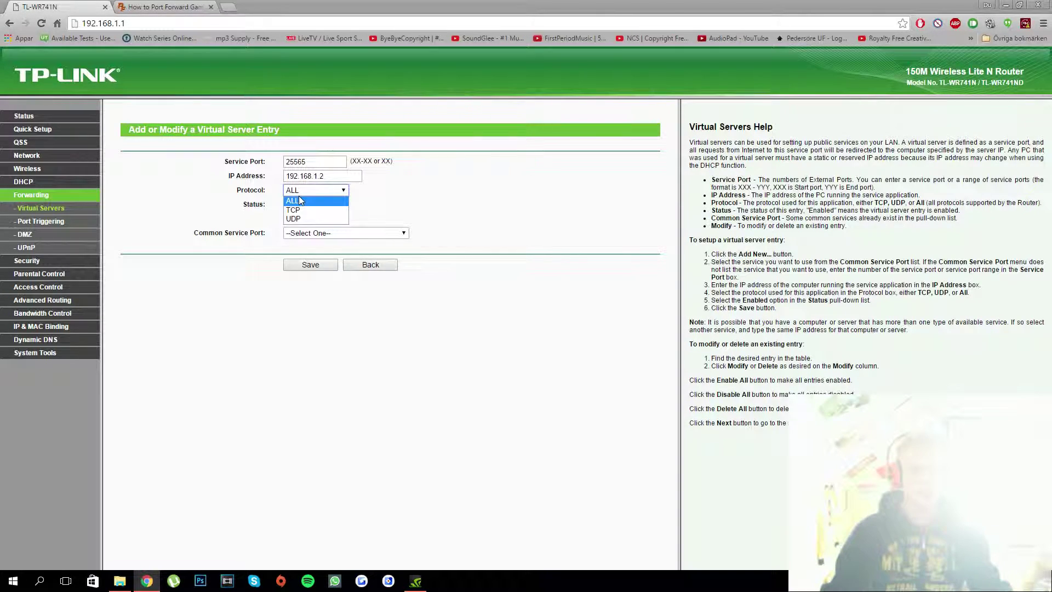
left_click(300, 201)
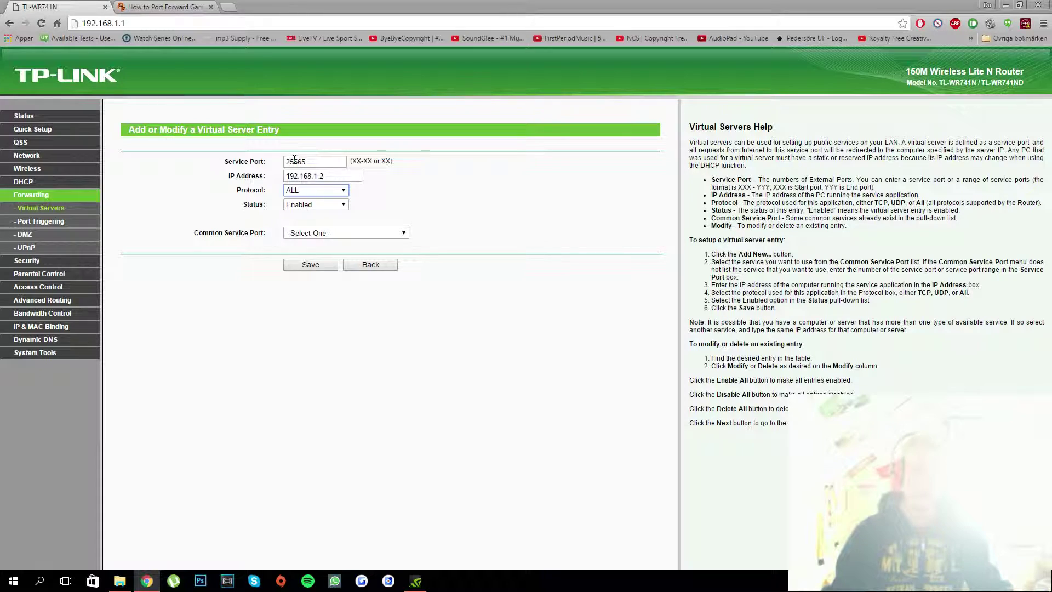
left_click(300, 205)
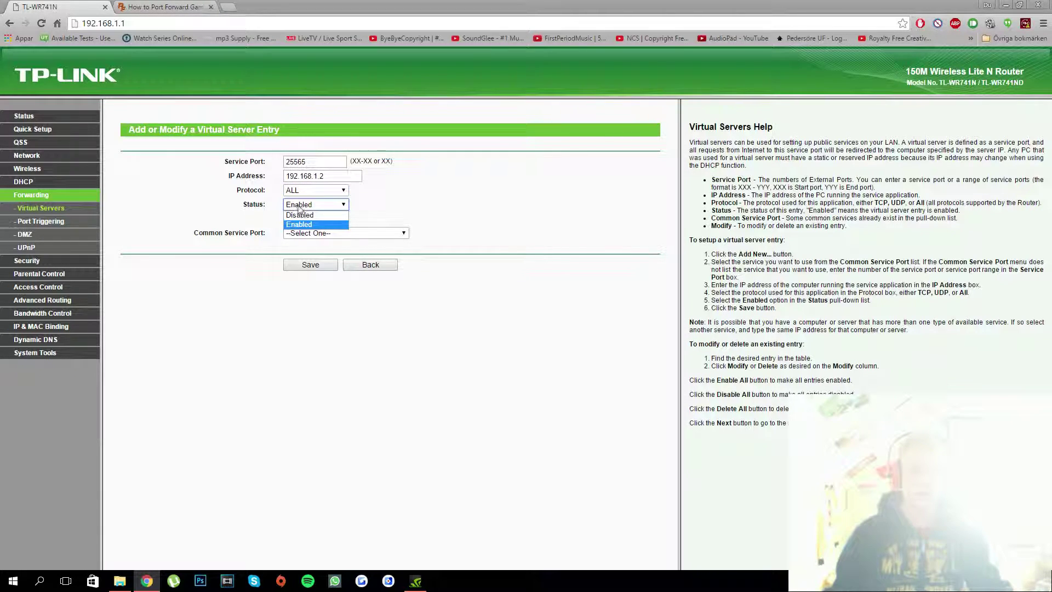
left_click(296, 211)
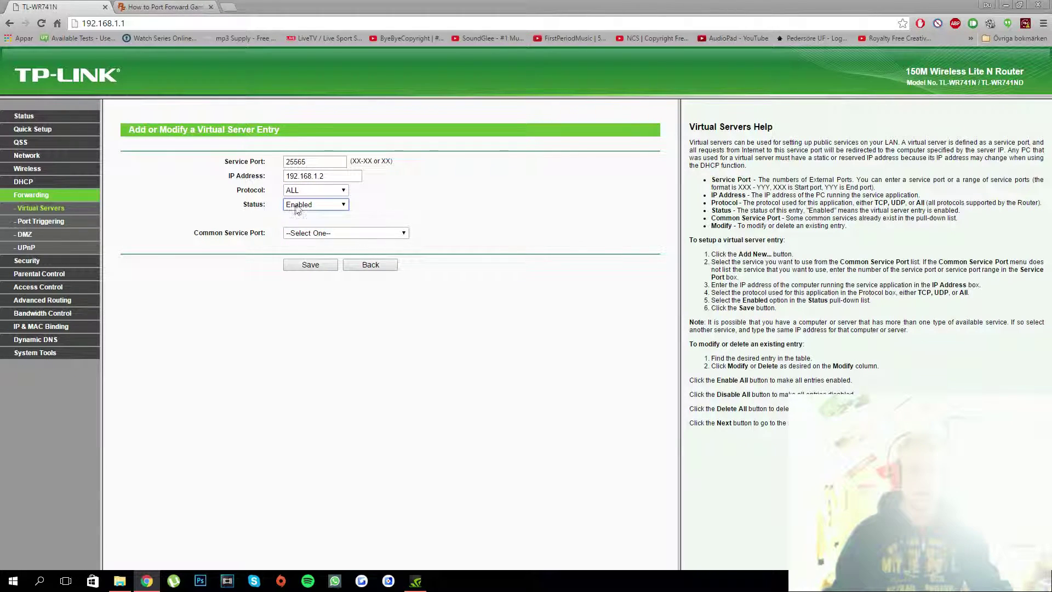
- Leave the common service port preset unselected and save the 25565 entry
left_click(316, 234)
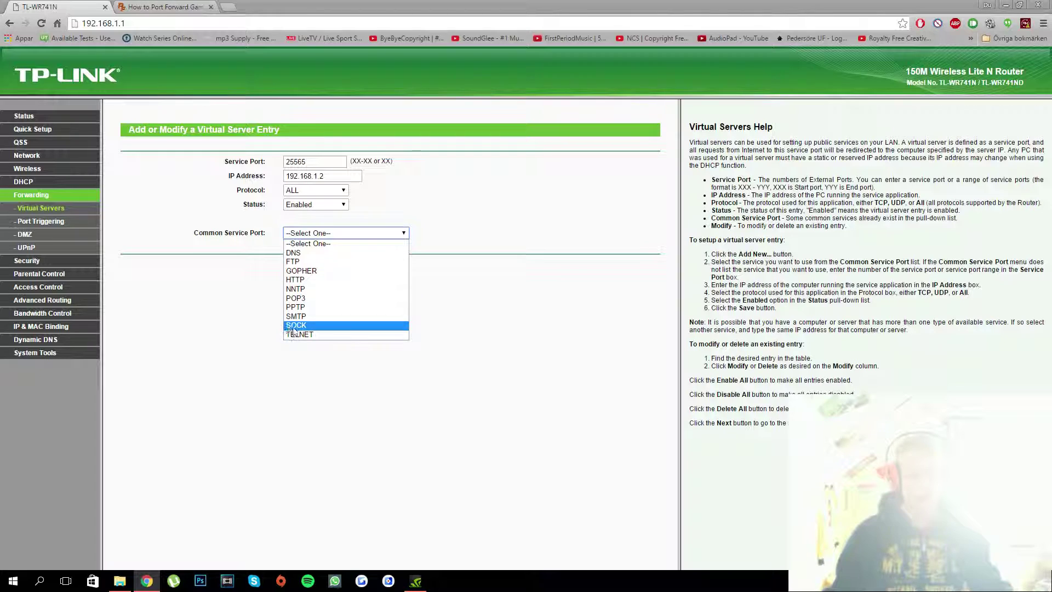
left_click(206, 257)
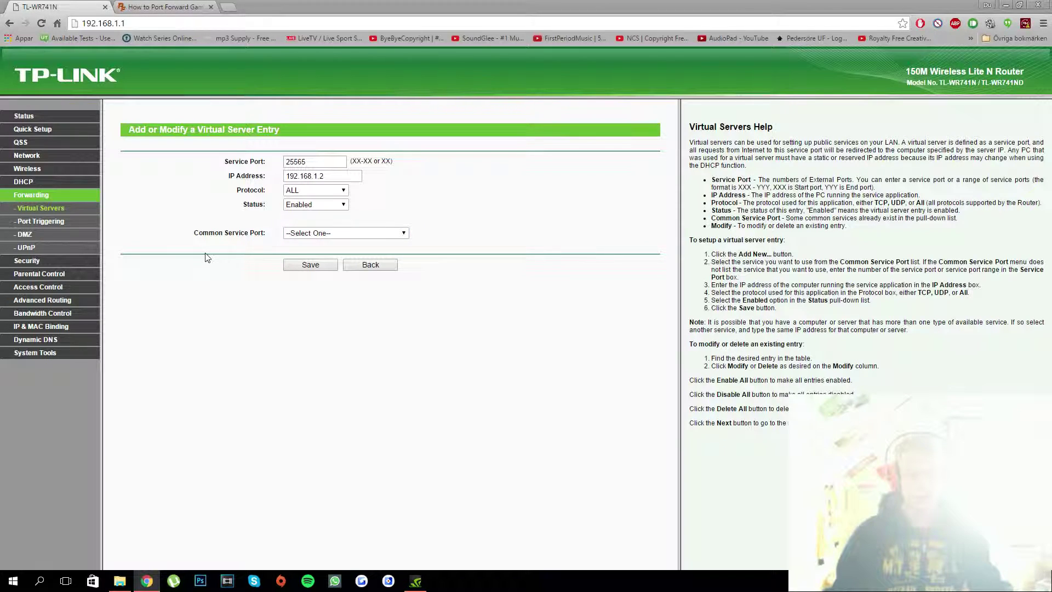
left_click(305, 235)
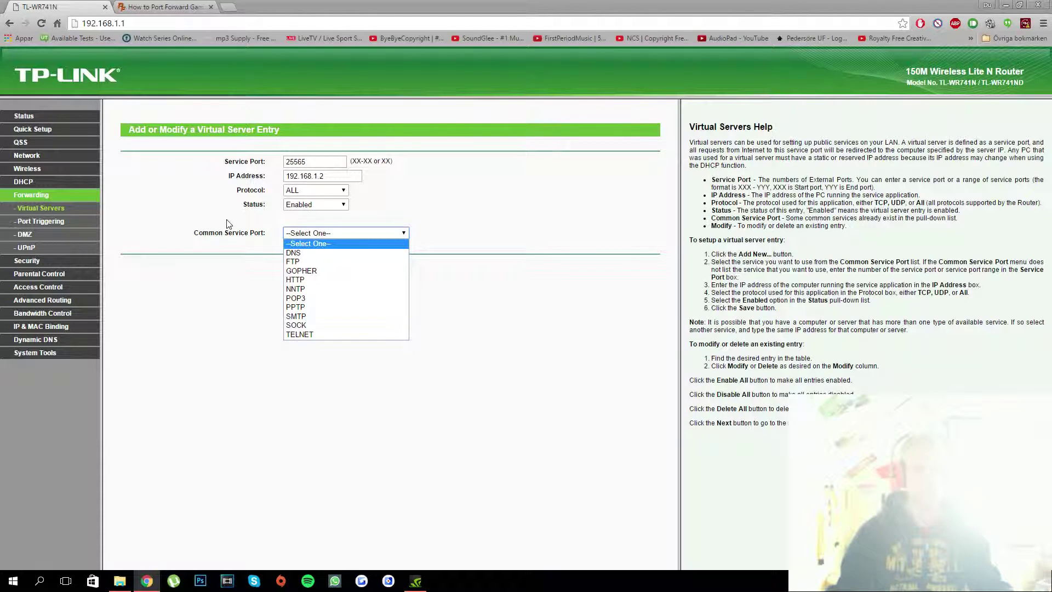
left_click(208, 274)
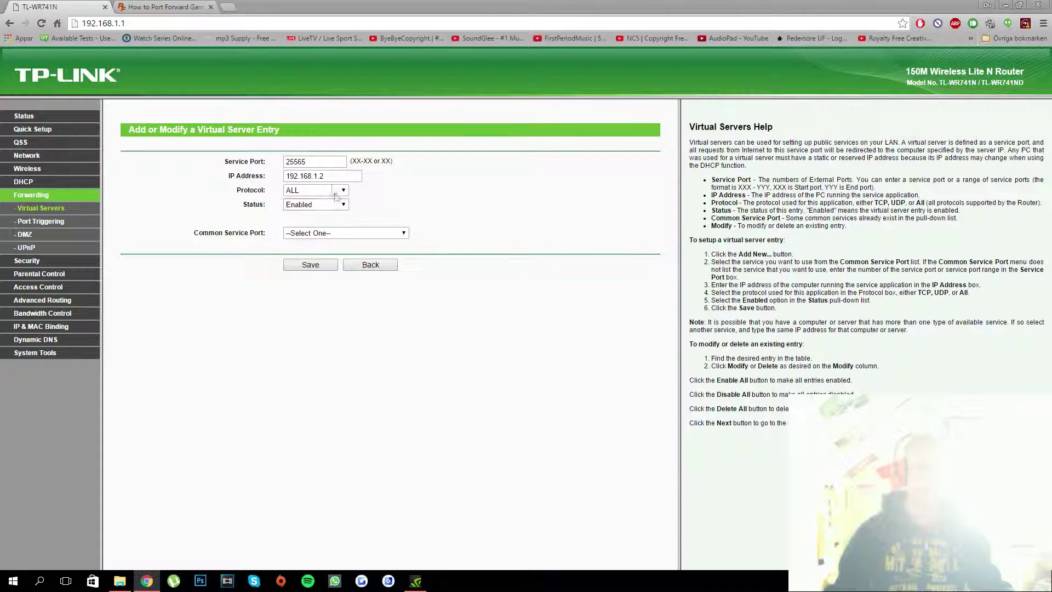
double_click(306, 161)
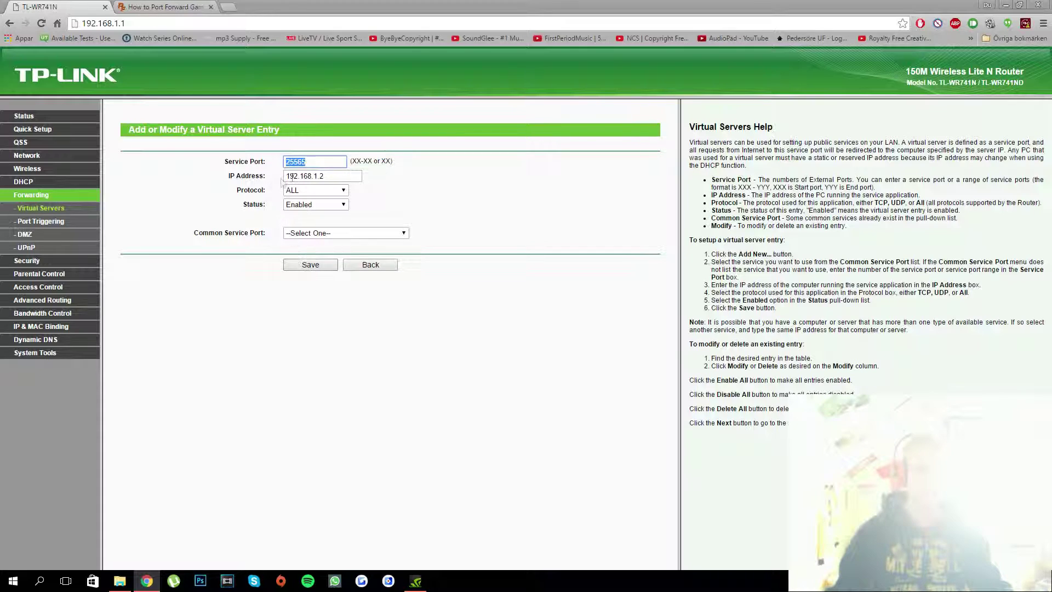
left_click(321, 271)
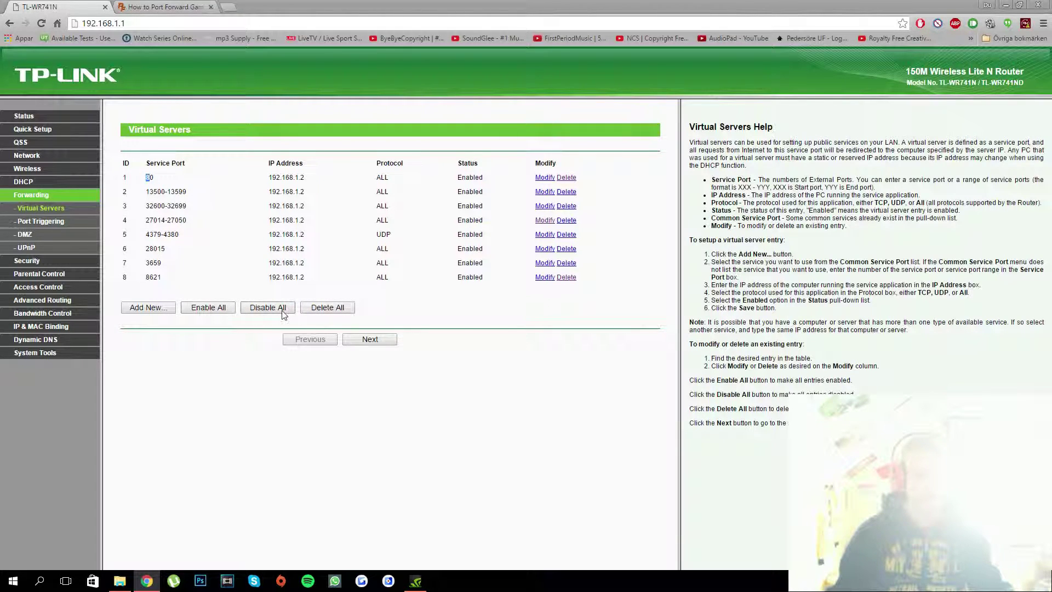
left_click(370, 339)
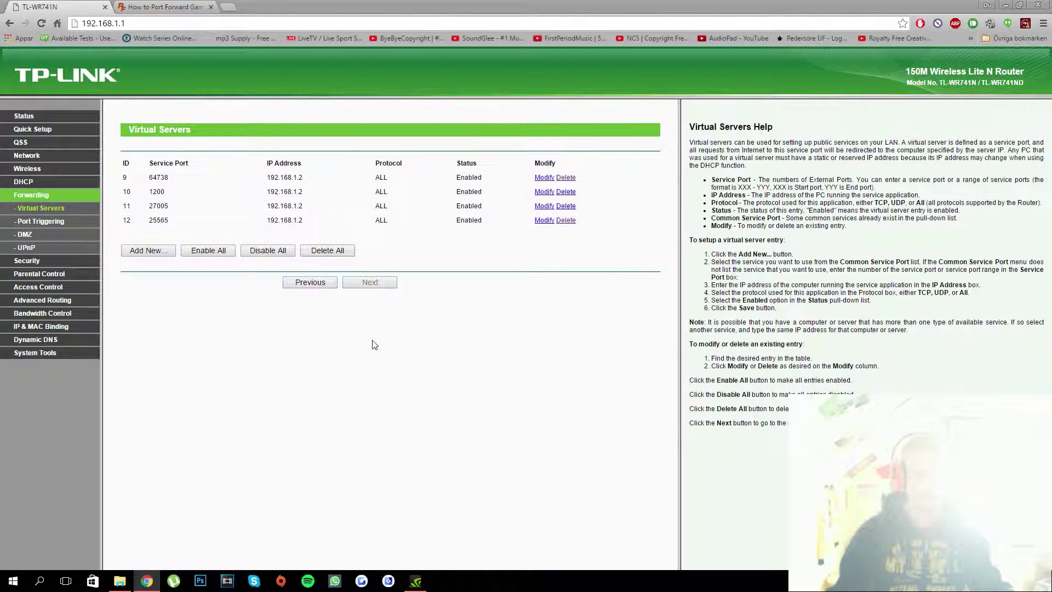
double_click(167, 221)
double_click(286, 221)
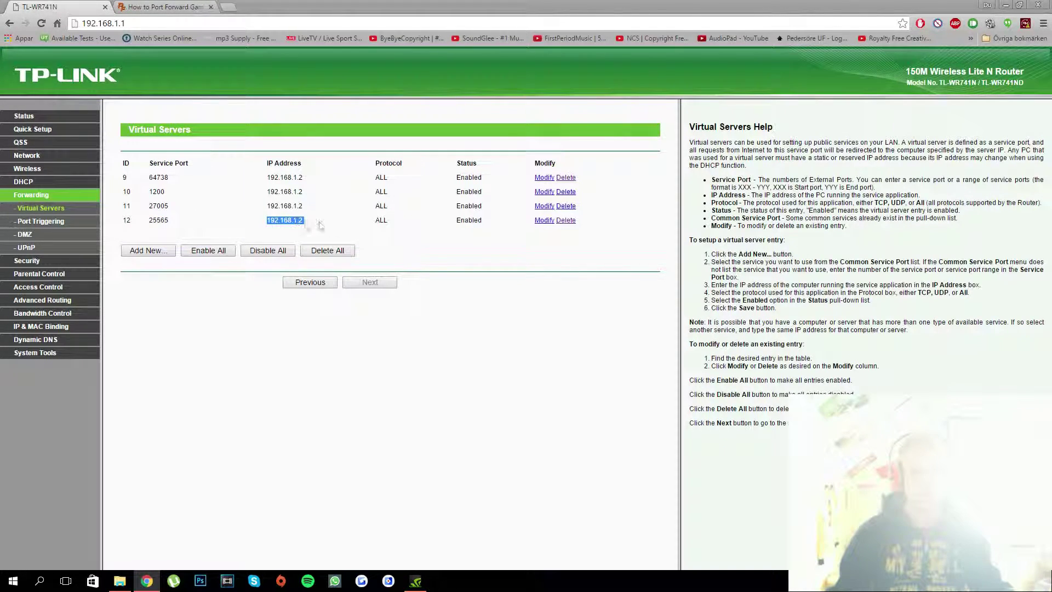
left_click(382, 219)
double_click(464, 220)
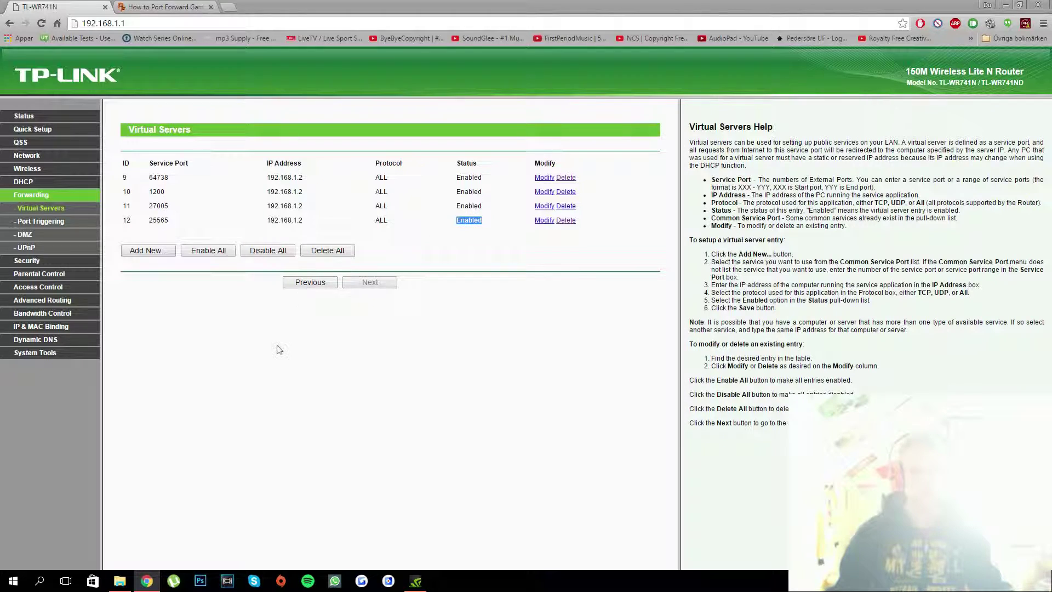
left_click(194, 7)
- Load portchecker.co in the second browser tab
left_click(192, 23)
type("http://portchecker.co/")
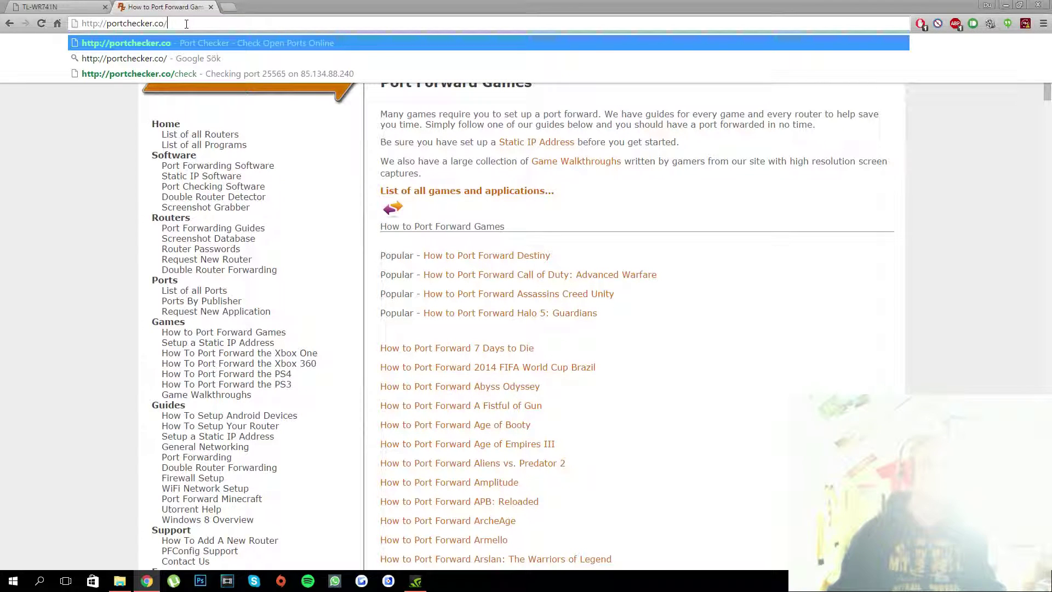
key("Return")
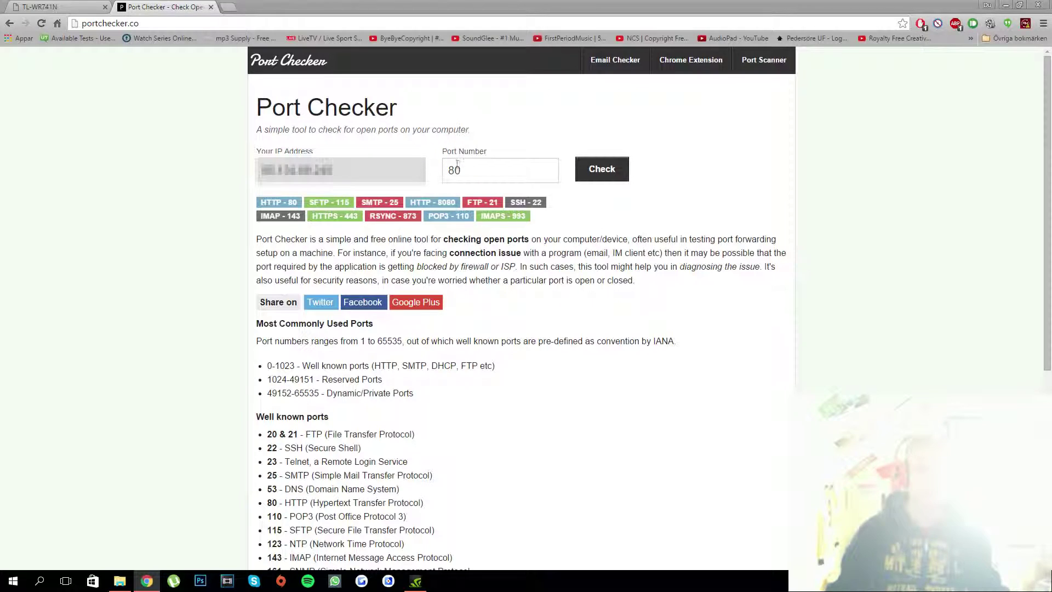
- Check port 25565 on Port Checker, which reports it as closed
double_click(467, 169)
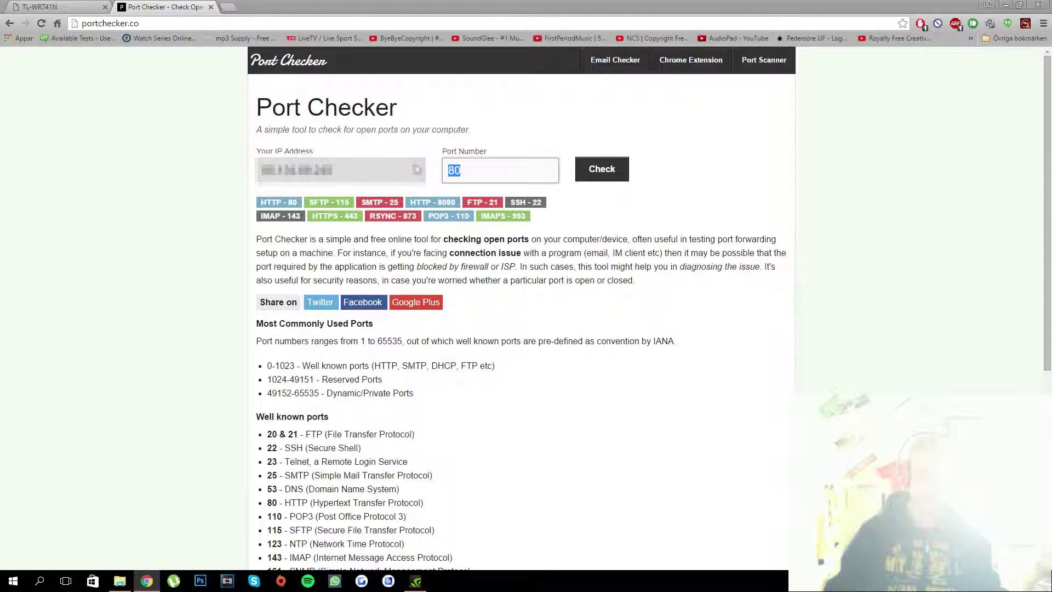
type("25")
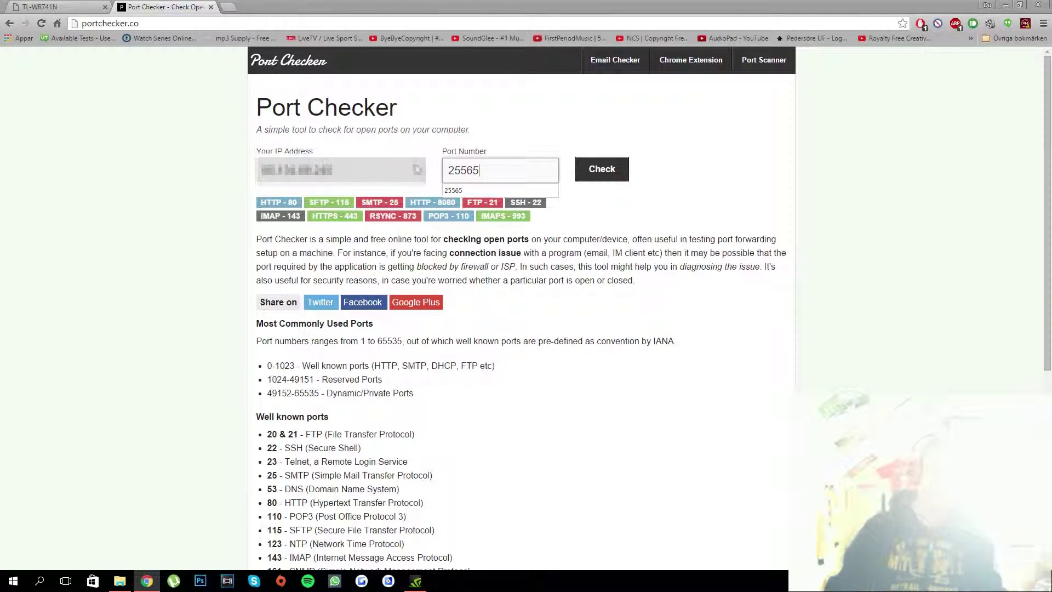
type("565")
left_click(686, 237)
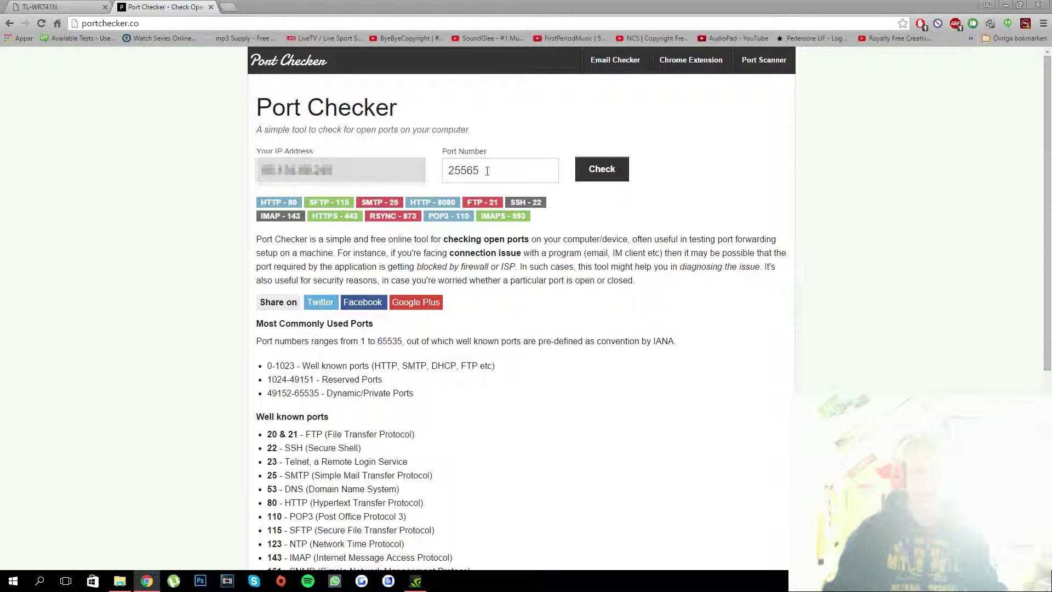
left_click(607, 172)
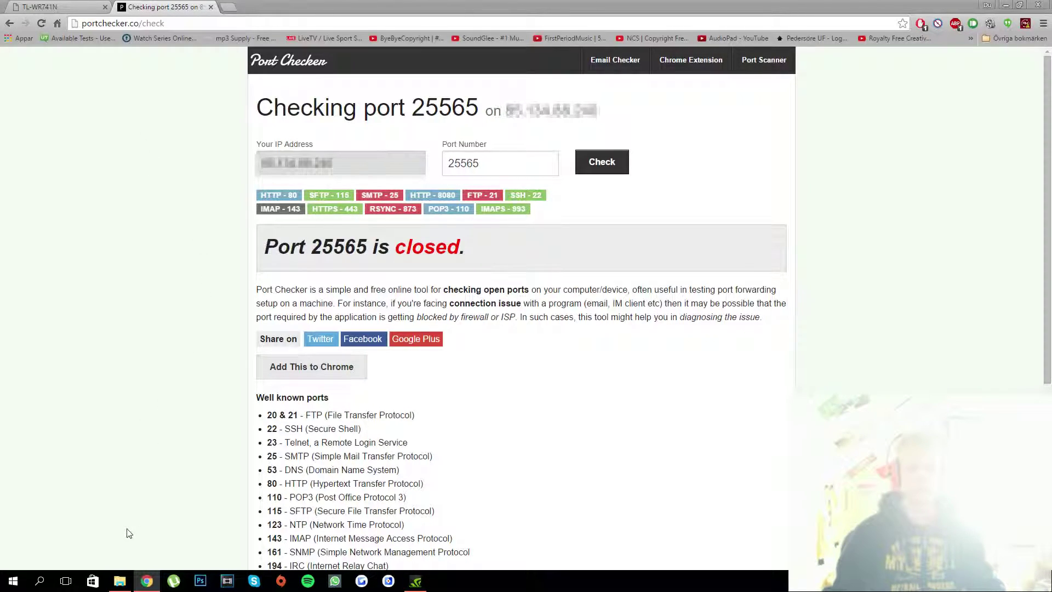
left_click(119, 581)
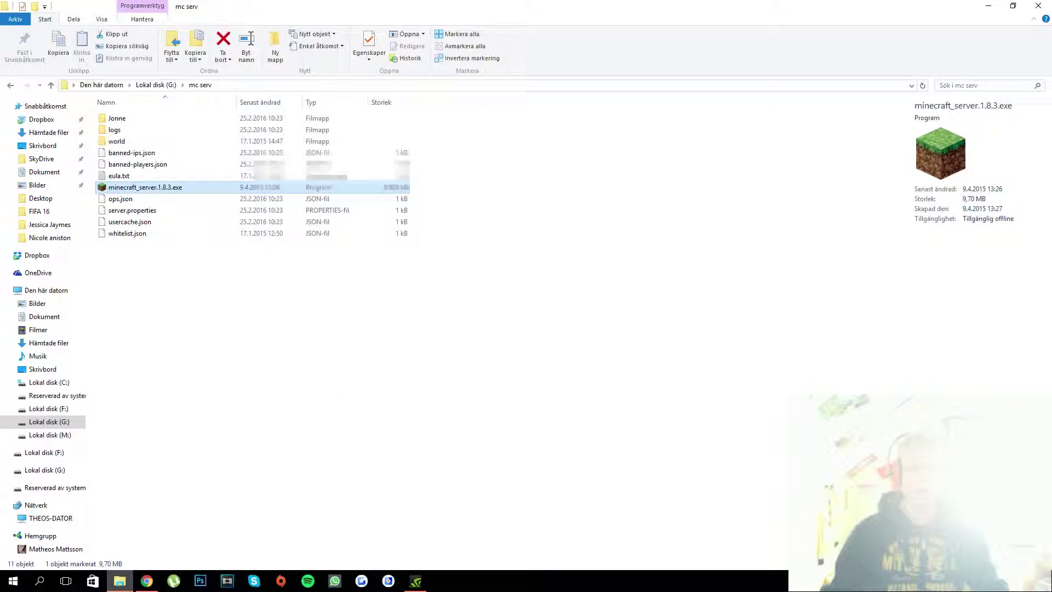
- Launch minecraft_server.1.8.3.exe from the mc serv folder, approving the security warning
left_click(262, 445)
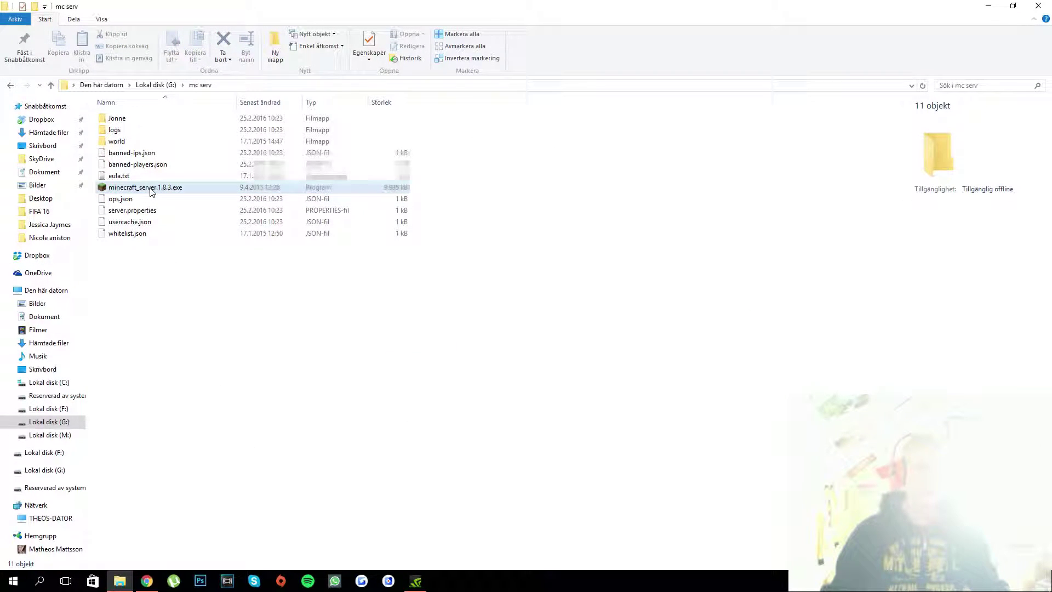
double_click(151, 190)
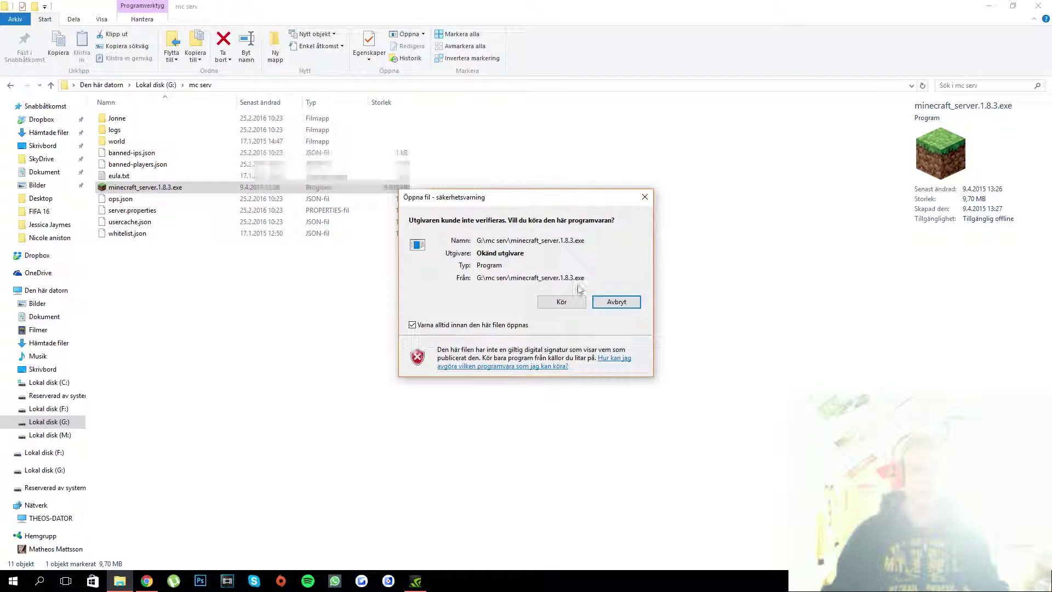
left_click(562, 299)
key("alt+Tab")
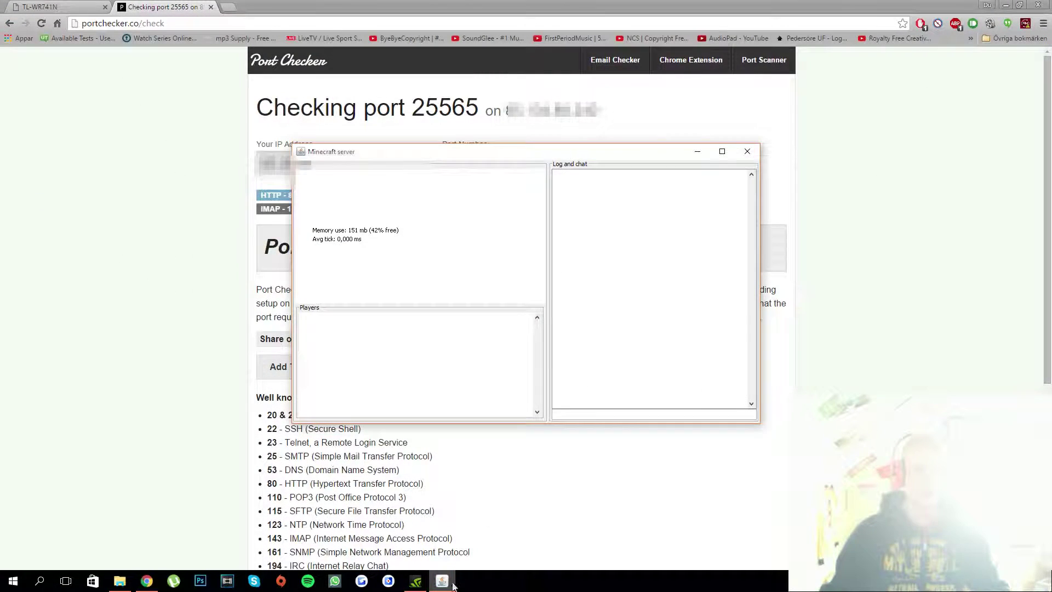
left_click_drag(460, 156, 508, 154)
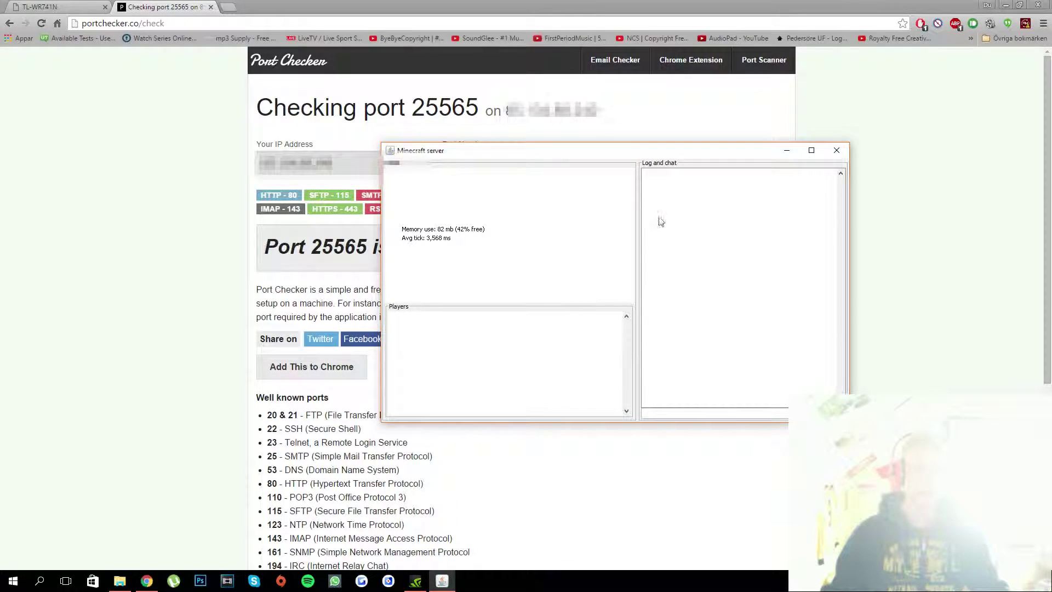
left_click(119, 581)
- Confirm server-port=25565 on line 24 of server.properties in Notepad++, then close it and the folder
right_click(127, 210)
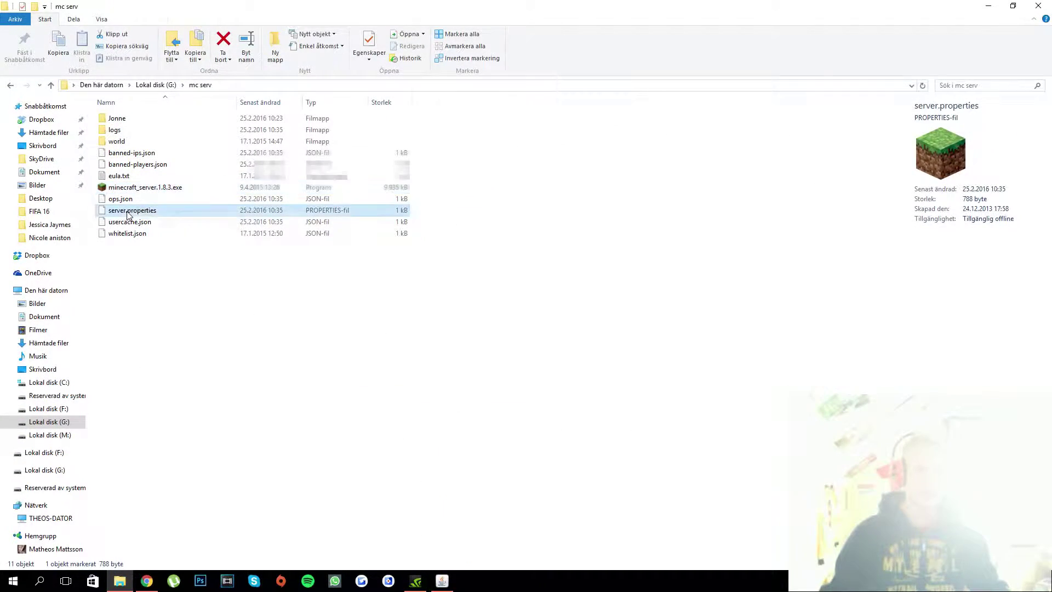
left_click(136, 232)
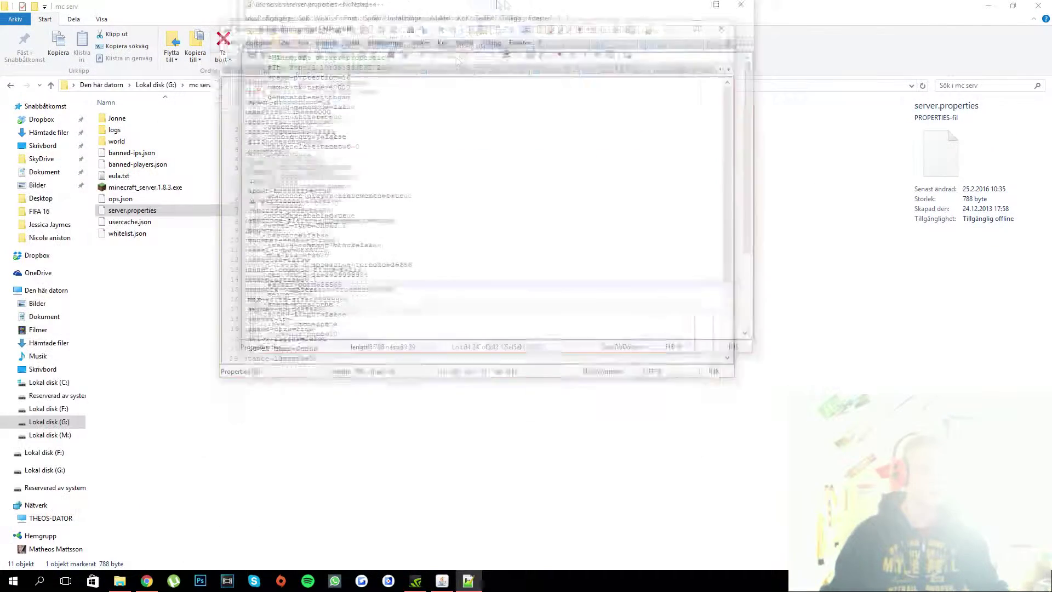
left_click(89, 285)
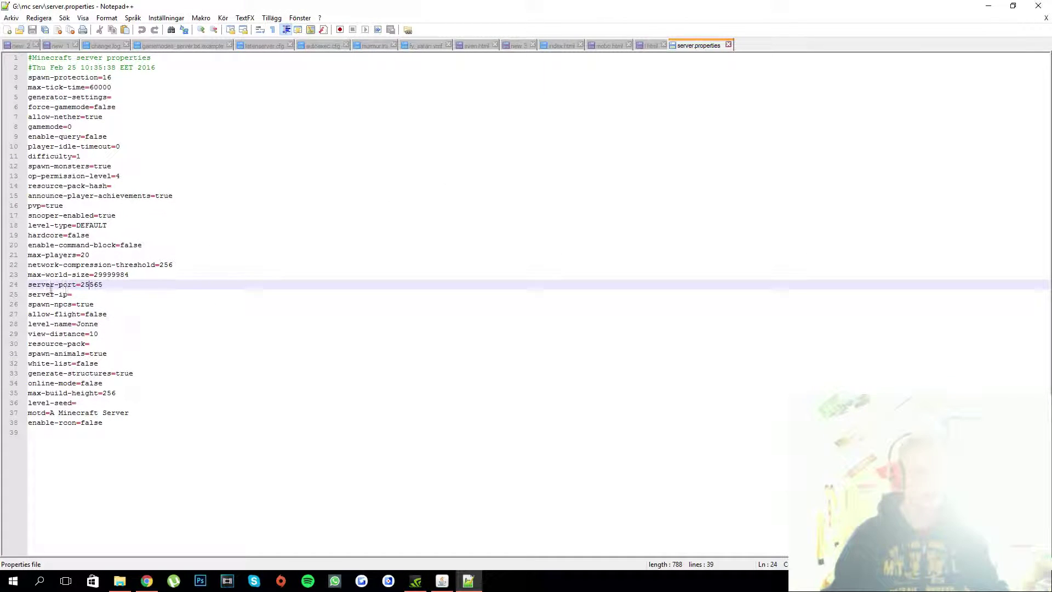
left_click_drag(29, 285, 103, 285)
left_click(1039, 6)
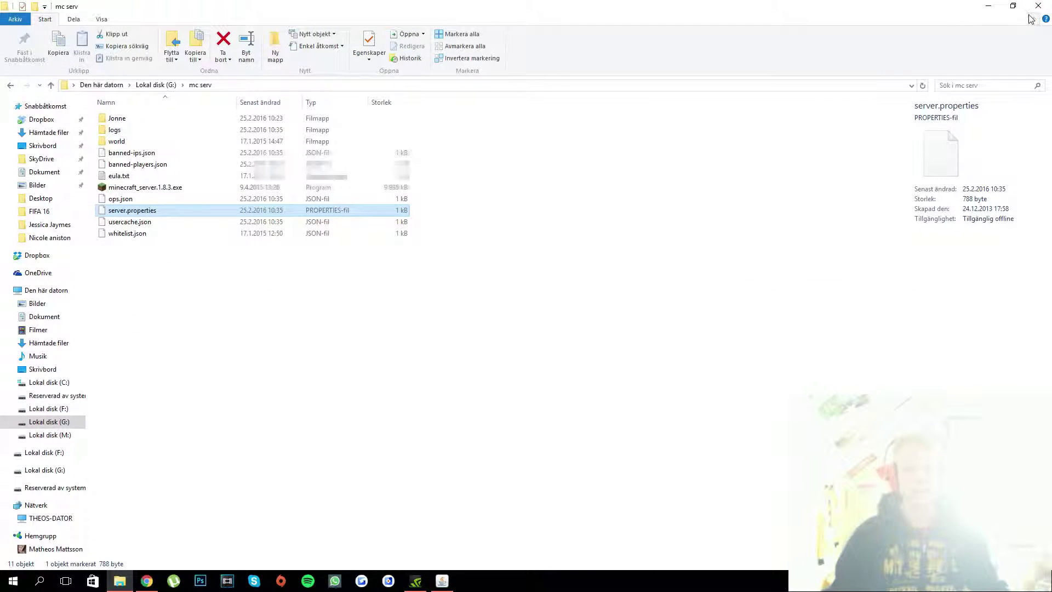
left_click(1038, 5)
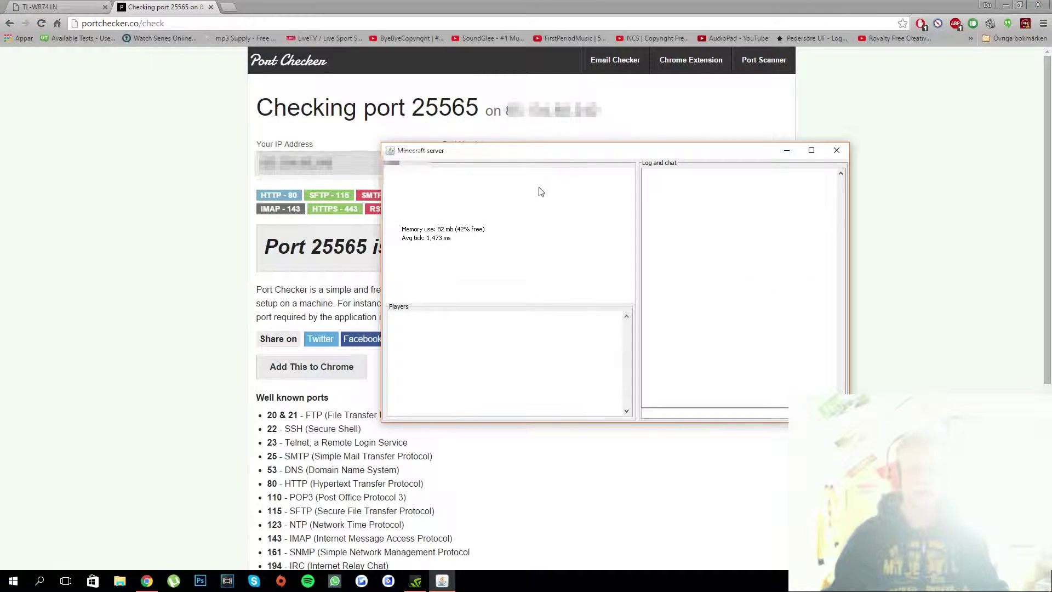
- Re-run the Port Checker test on port 25565 and highlight the 'open' result
left_click(225, 236)
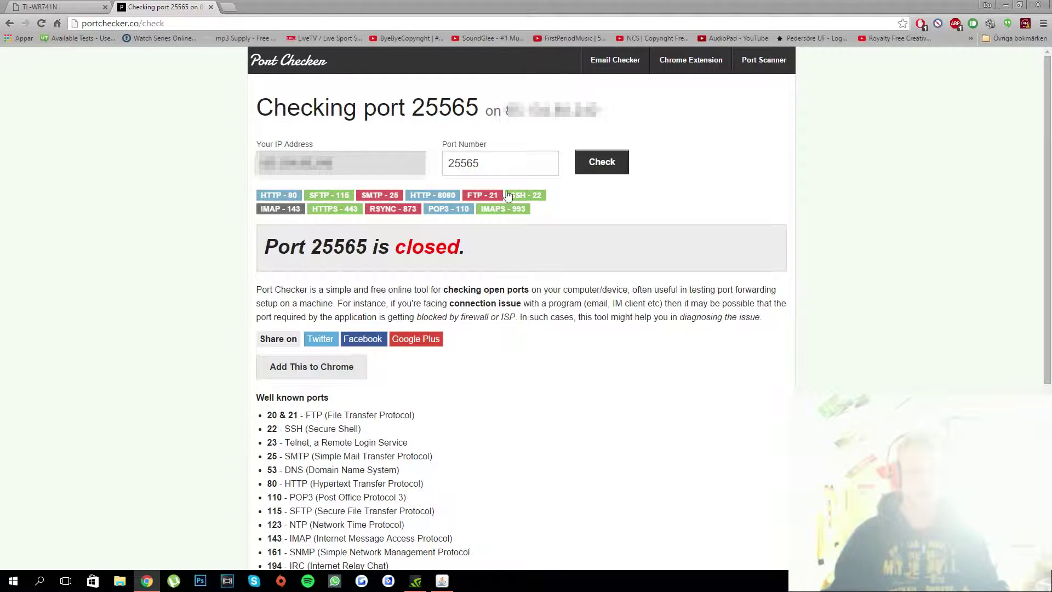
left_click(615, 171)
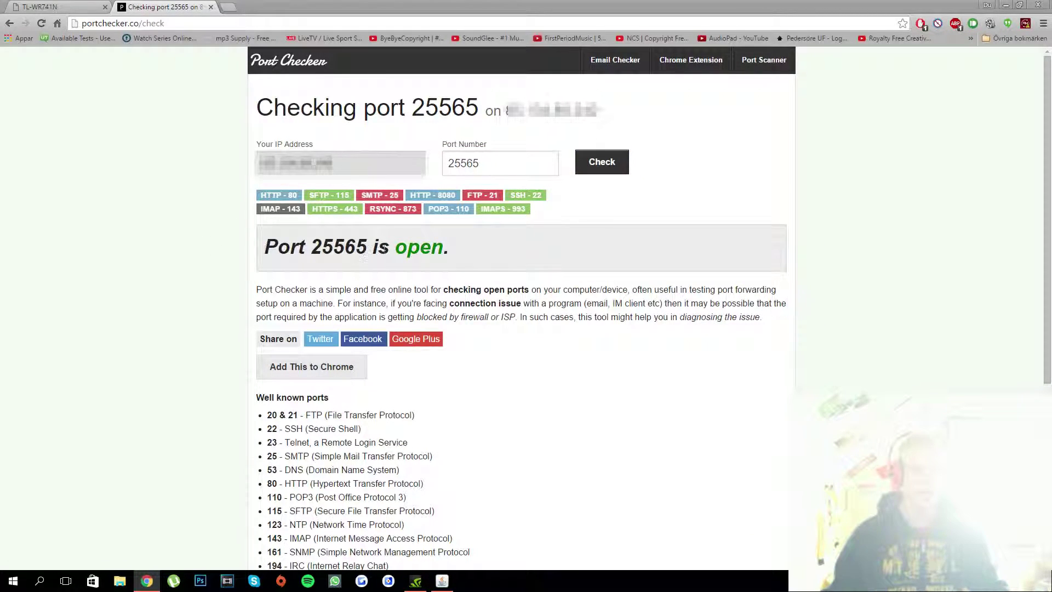
left_click_drag(394, 248, 486, 245)
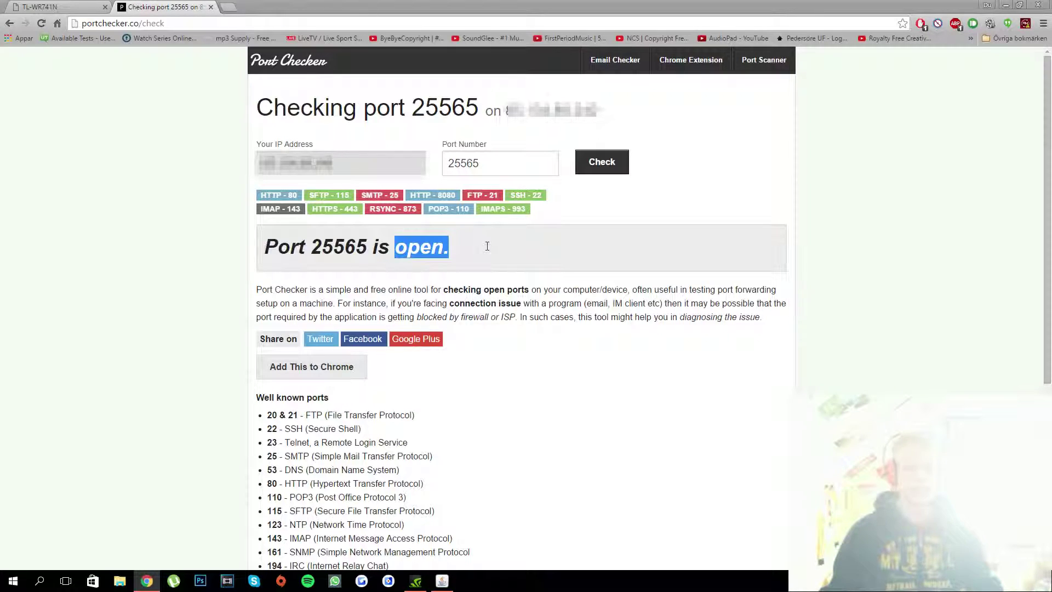
- Replace port 25565 in Port Checker's Port Number field with :25566
double_click(489, 164)
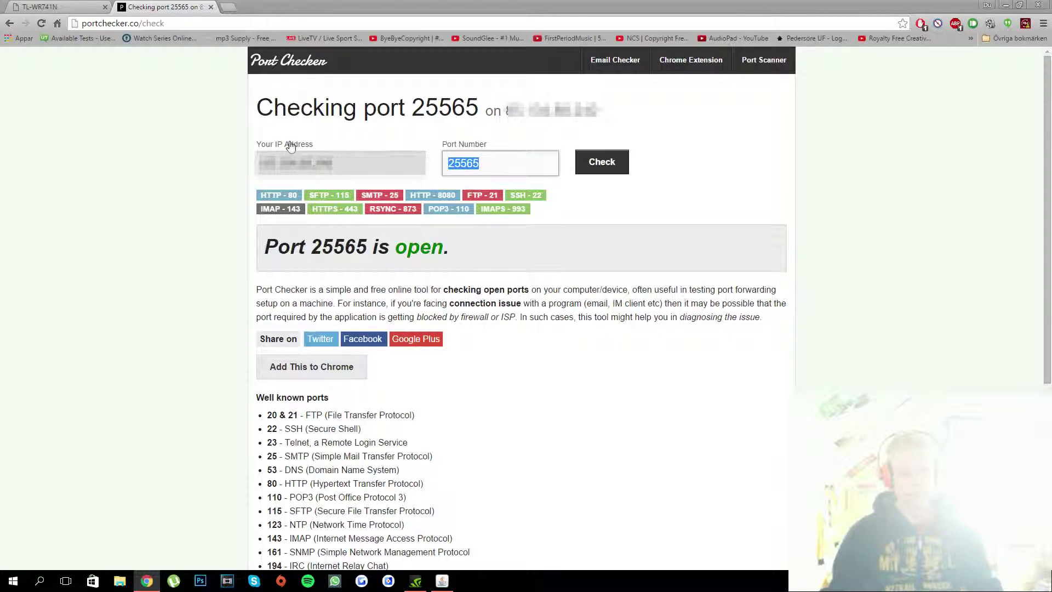
key("BackSpace")
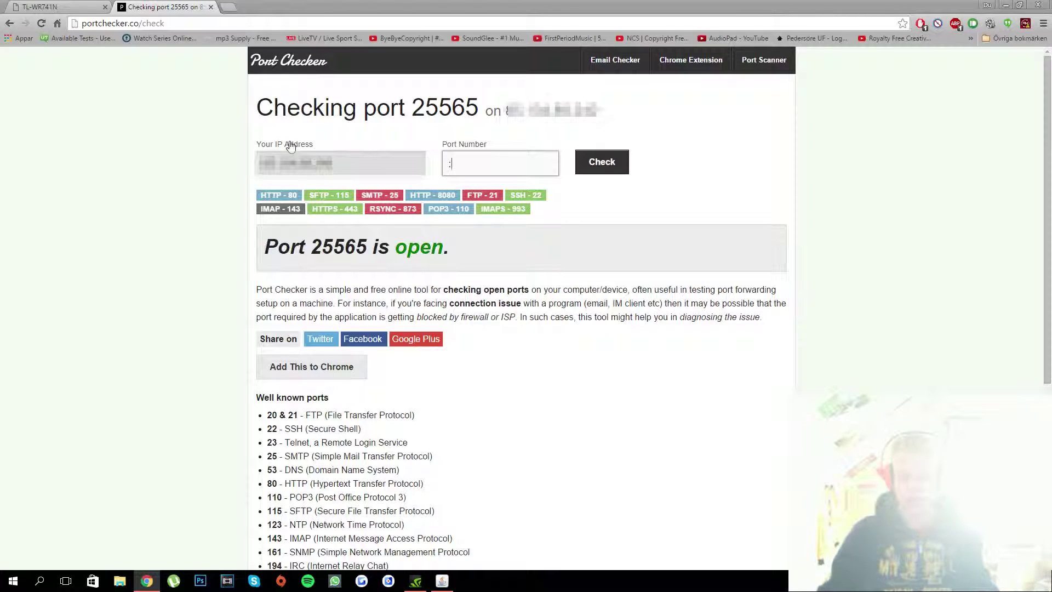
type(":256")
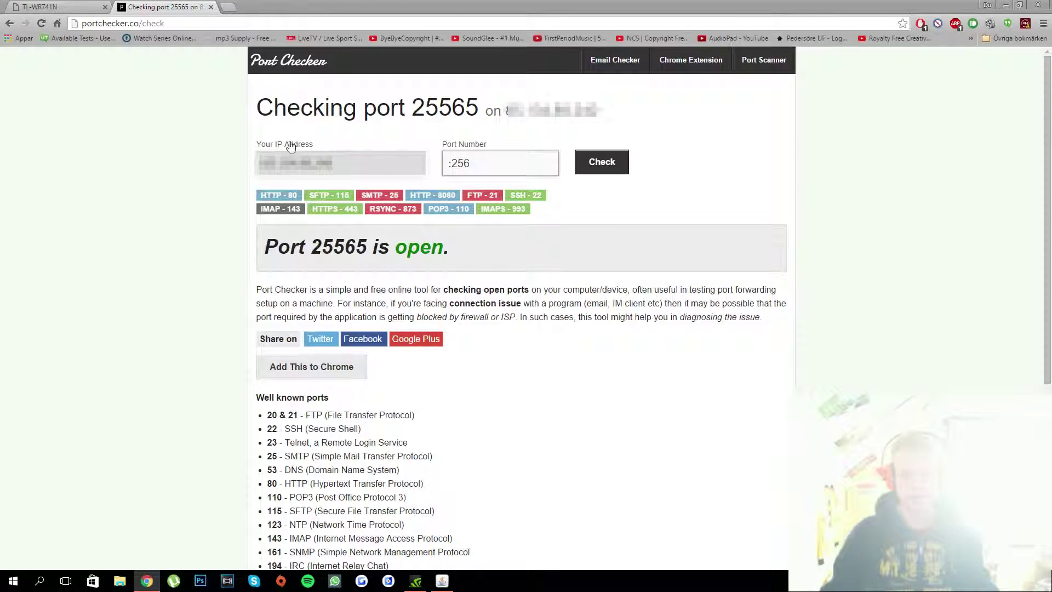
key("BackSpace")
type("566")
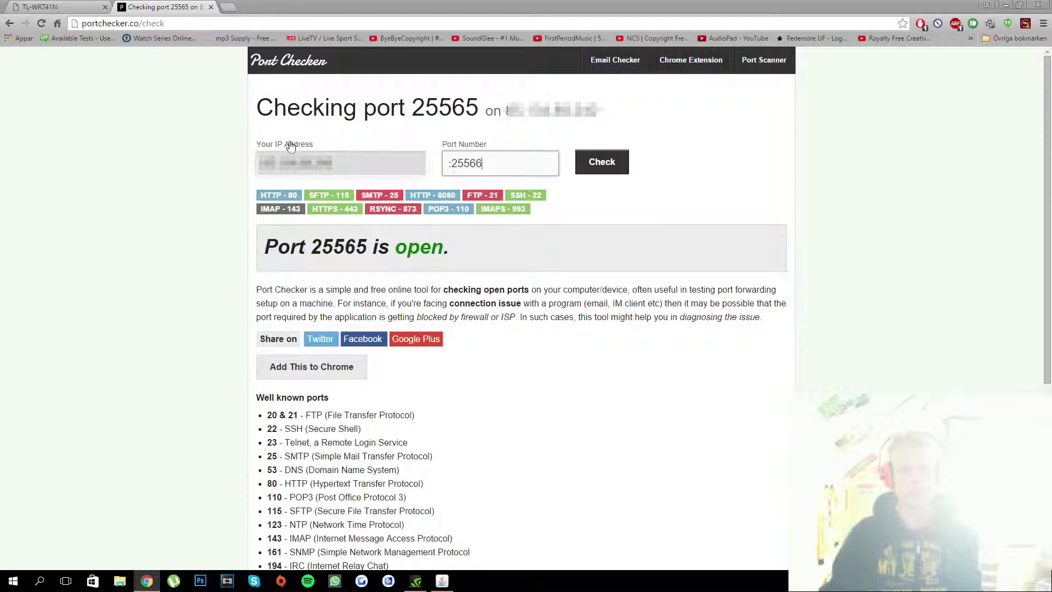